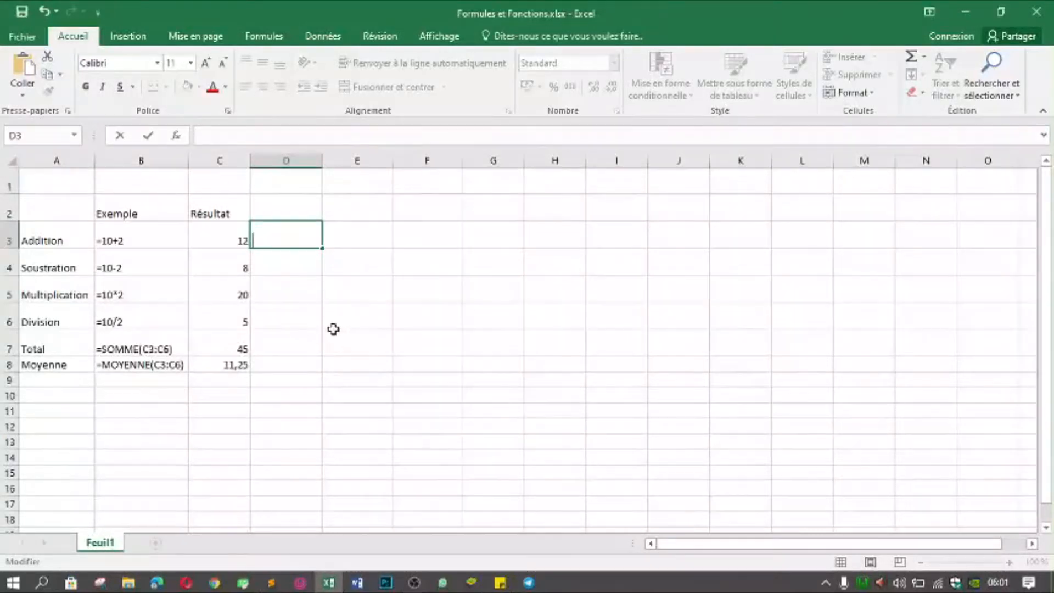
Start an SI formula in cell D3 with the logical test C3>10.
{"action": "type", "text": "="}
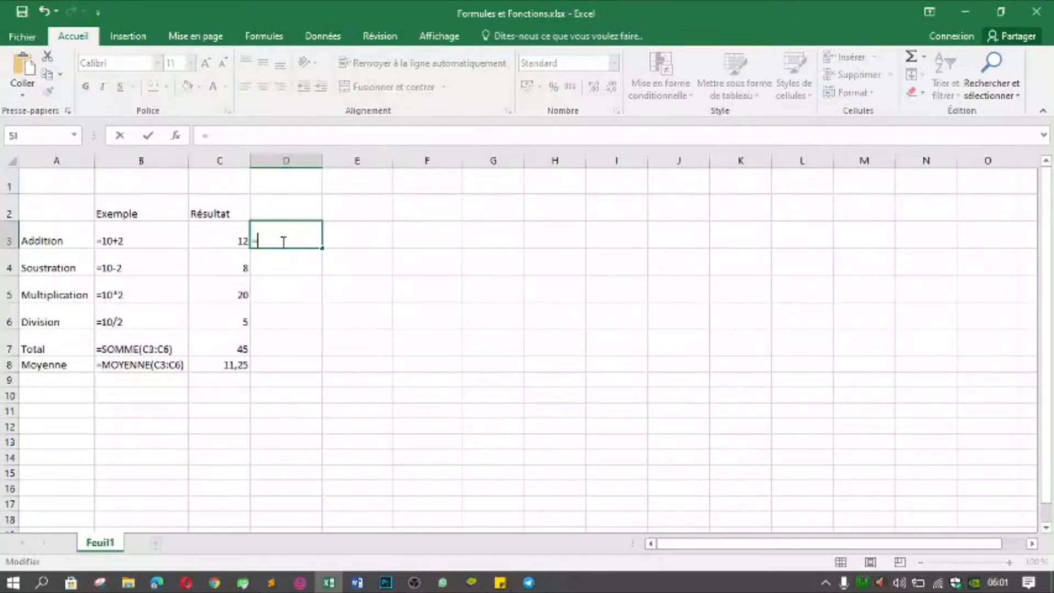
{"action": "type", "text": "SI"}
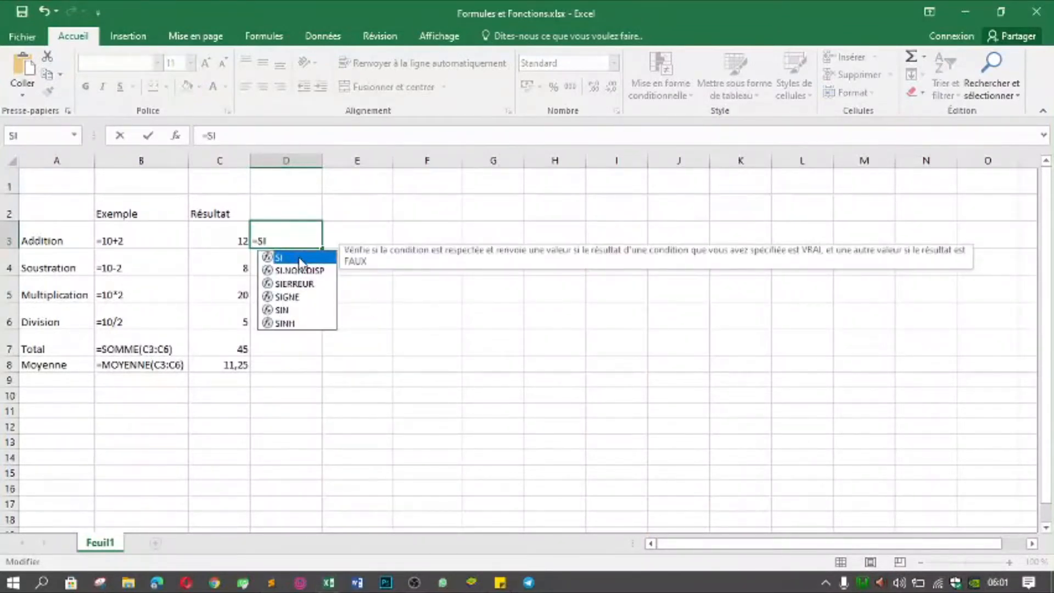
{"action": "double_click", "coordinate": [300, 258]}
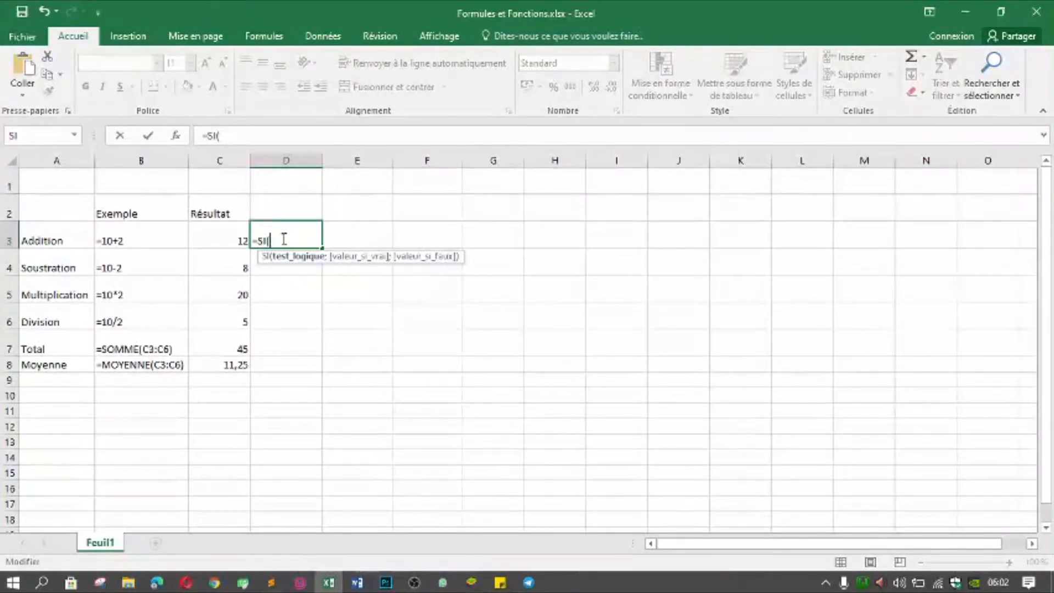
{"action": "left_click", "coordinate": [258, 208]}
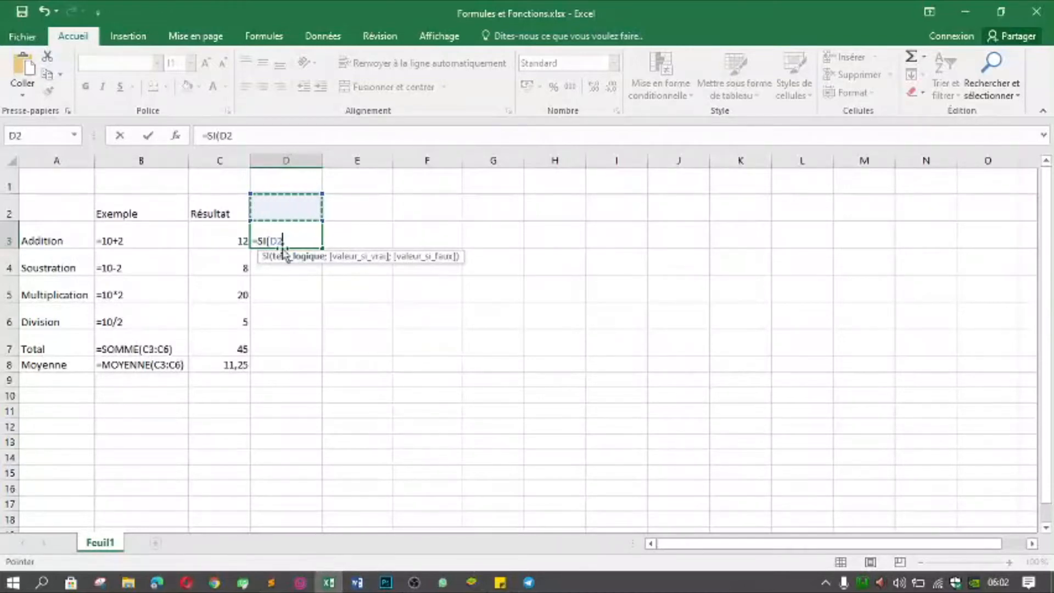
{"action": "left_click", "coordinate": [239, 241]}
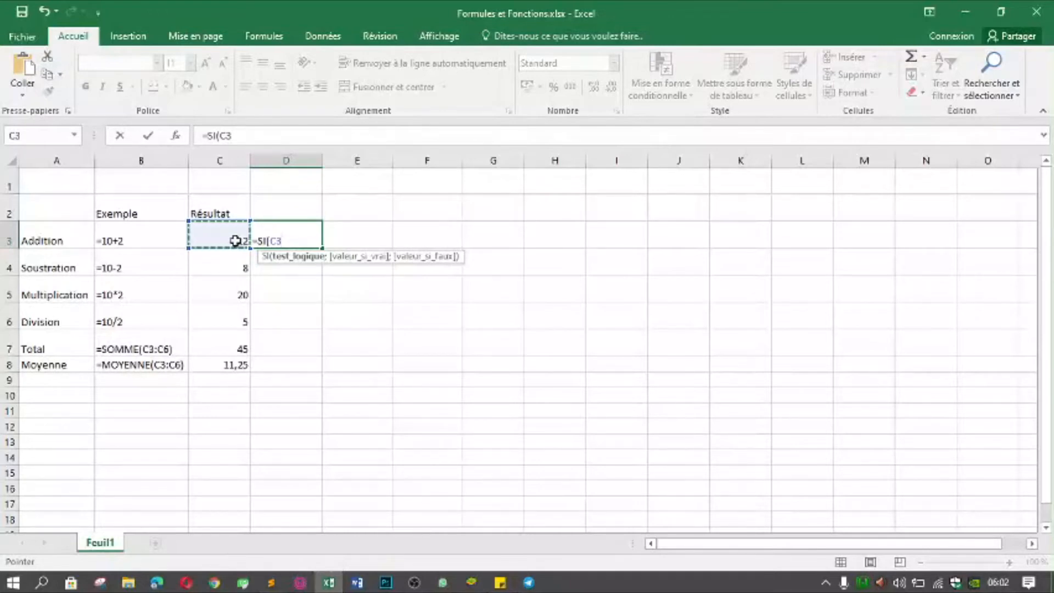
{"action": "type", "text": ">10"}
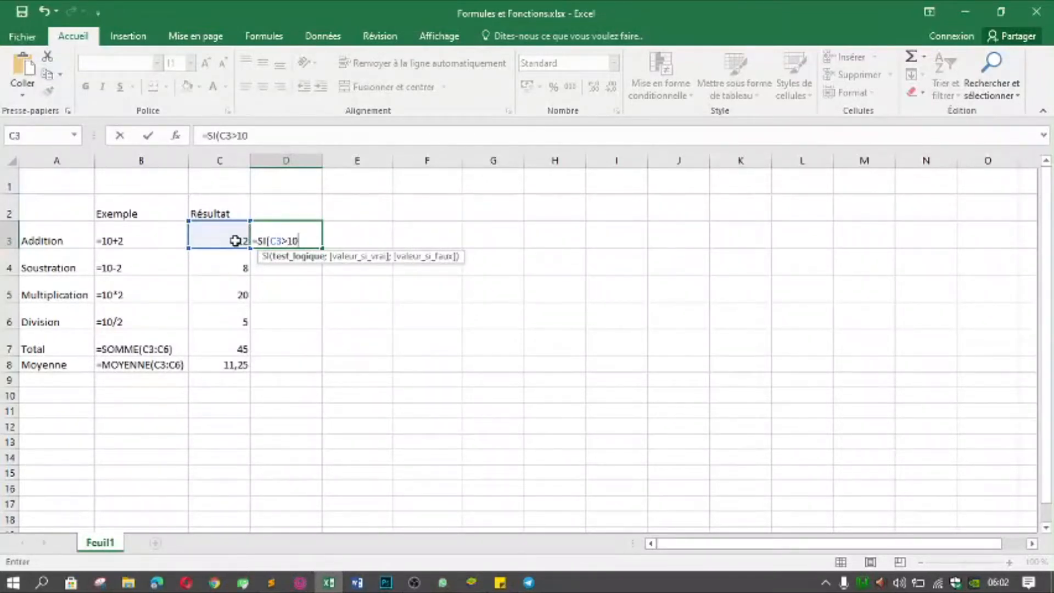
{"action": "type", "text": ";"}
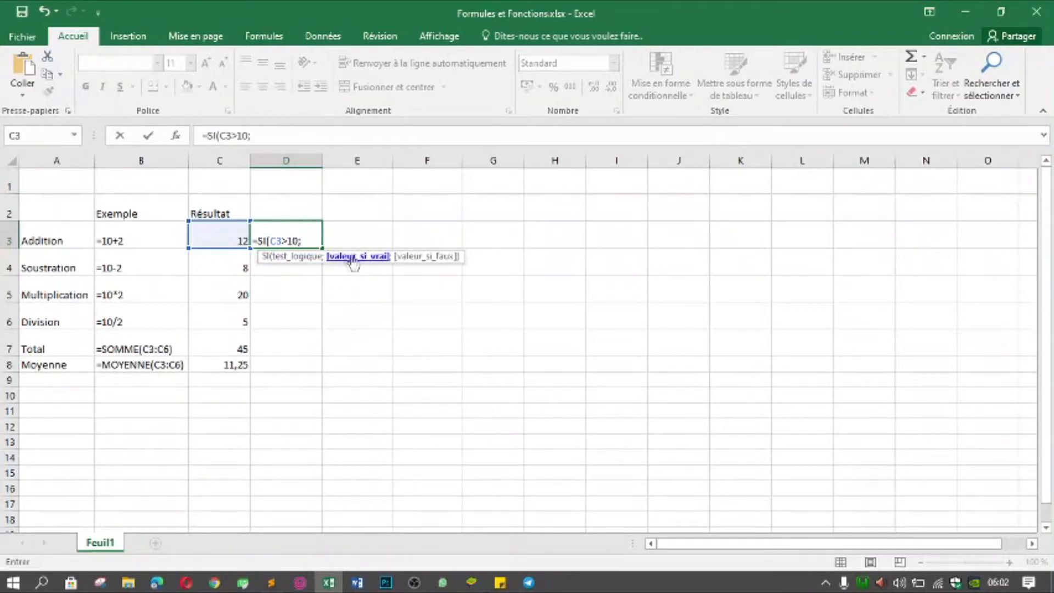
Complete the D3 formula with "sup à 10" if true and "inf à 10" if false, and fill it down to D6.
{"action": "type", "text": "\"sup à 10"}
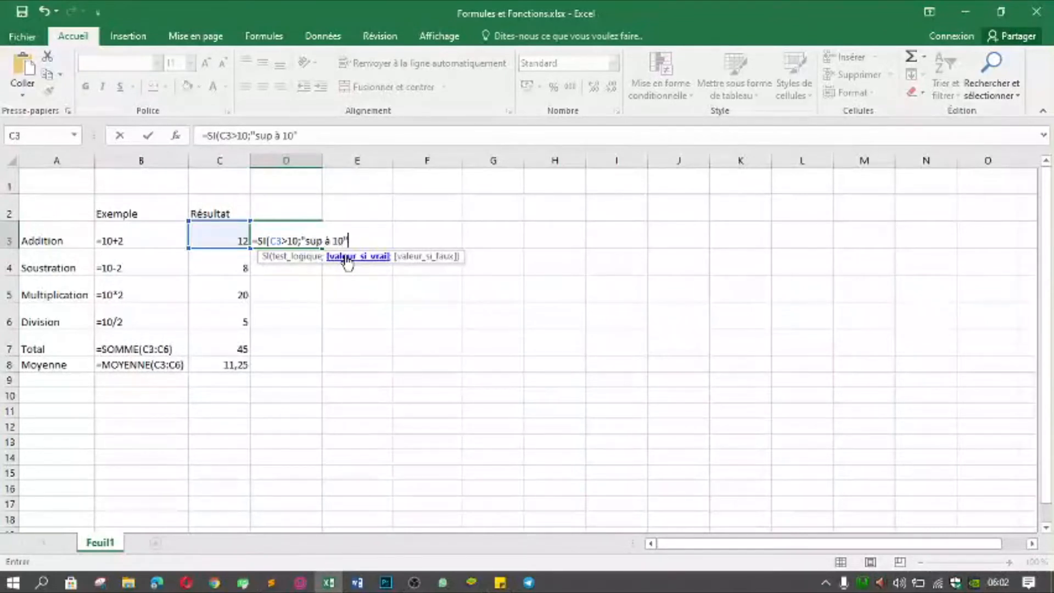
{"action": "type", "text": "\";"}
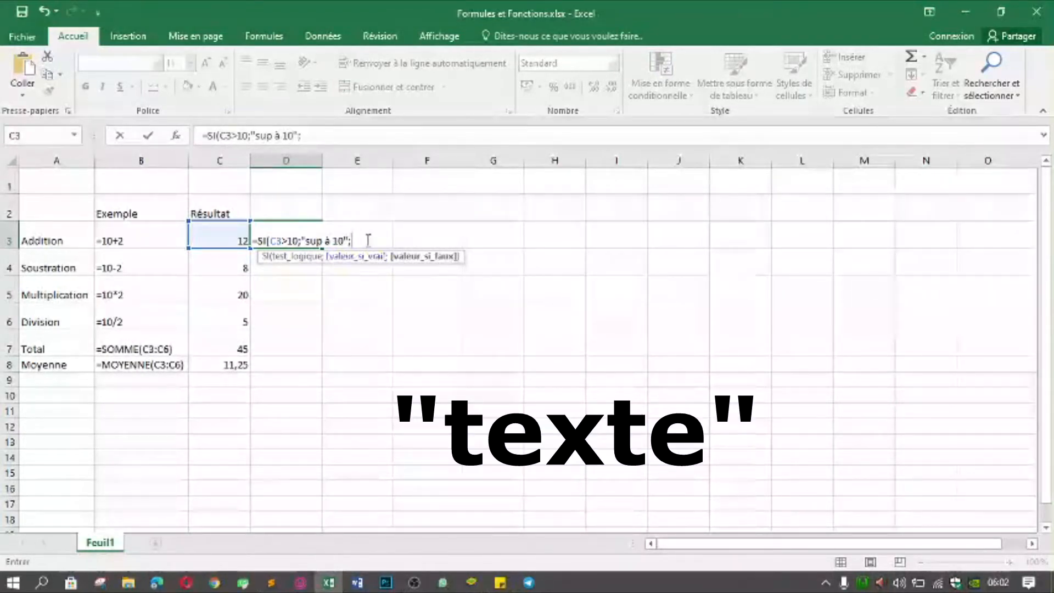
{"action": "left_click", "coordinate": [365, 241]}
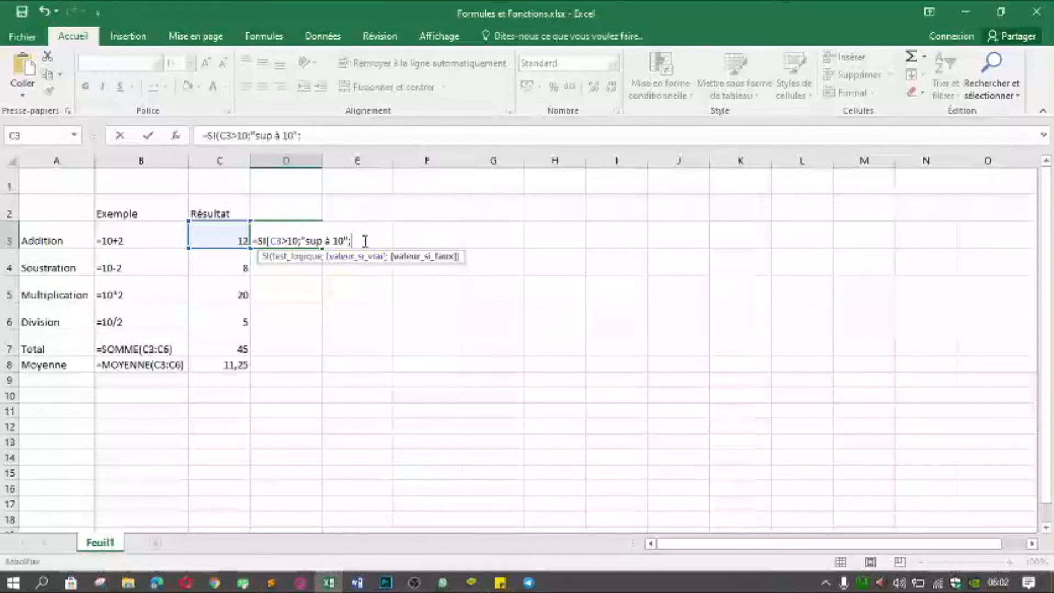
{"action": "type", "text": "\"inf à"}
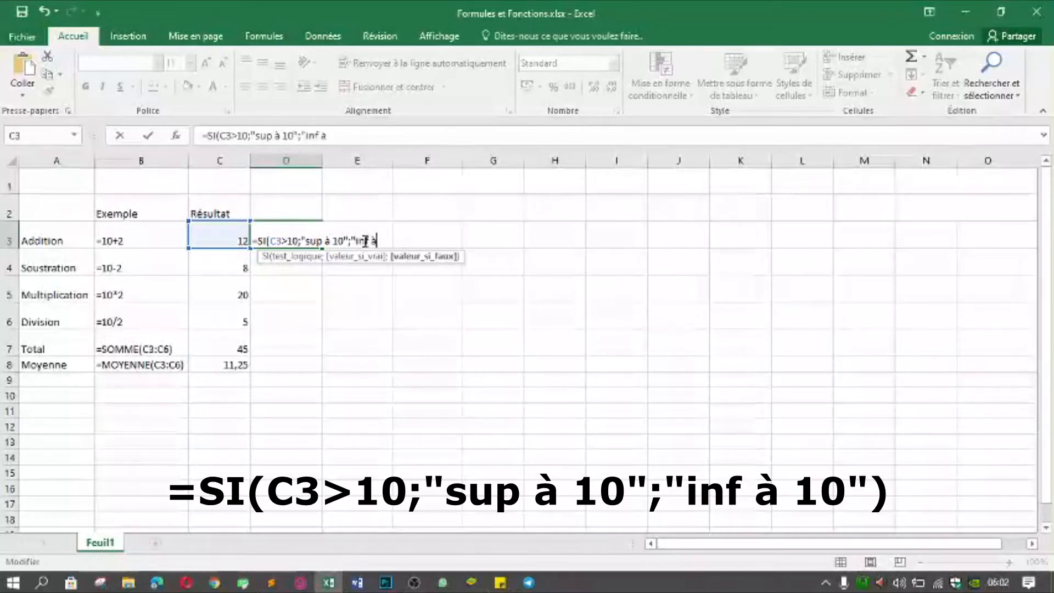
{"action": "type", "text": " 10"}
{"action": "type", "text": "\")"}
{"action": "key", "text": "Return"}
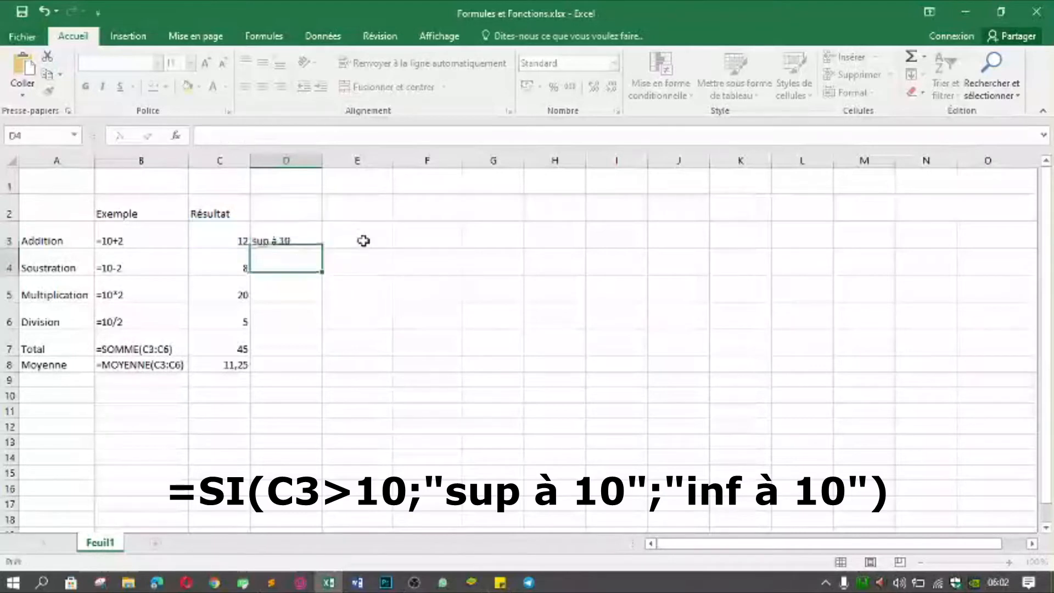
{"action": "left_click", "coordinate": [283, 236]}
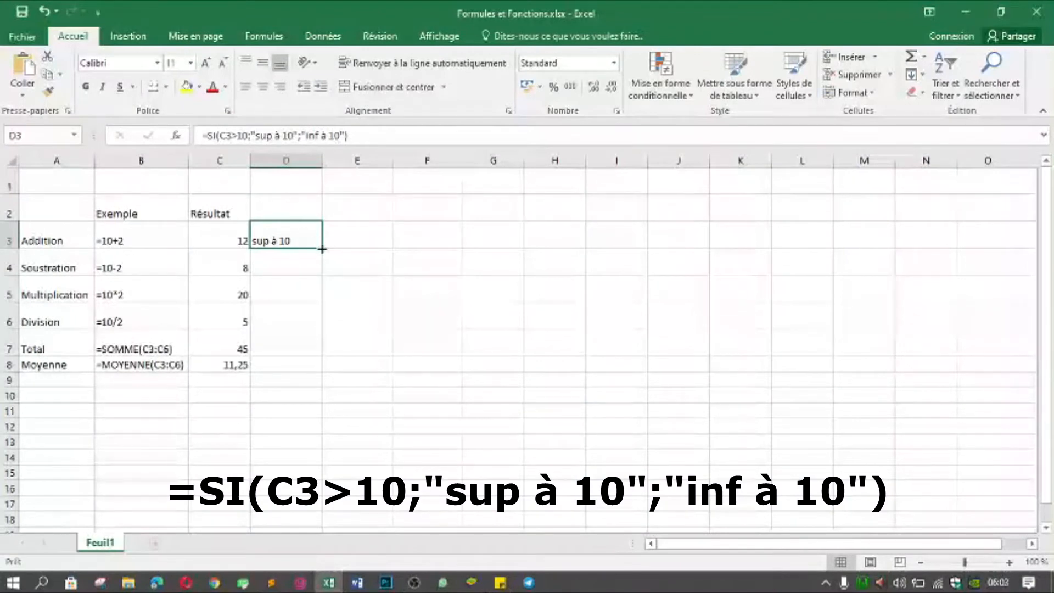
{"action": "left_click_drag", "start_coordinate": [323, 249], "coordinate": [311, 325]}
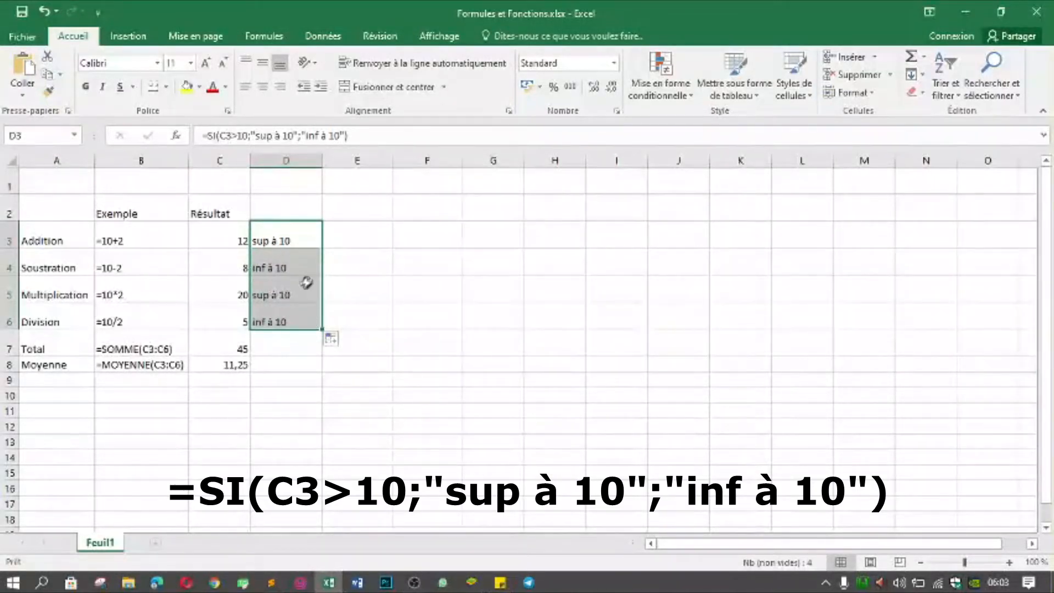
Enter the column header "Comparer à 10" in cell D2.
{"action": "left_click", "coordinate": [267, 213]}
{"action": "type", "text": "Com"}
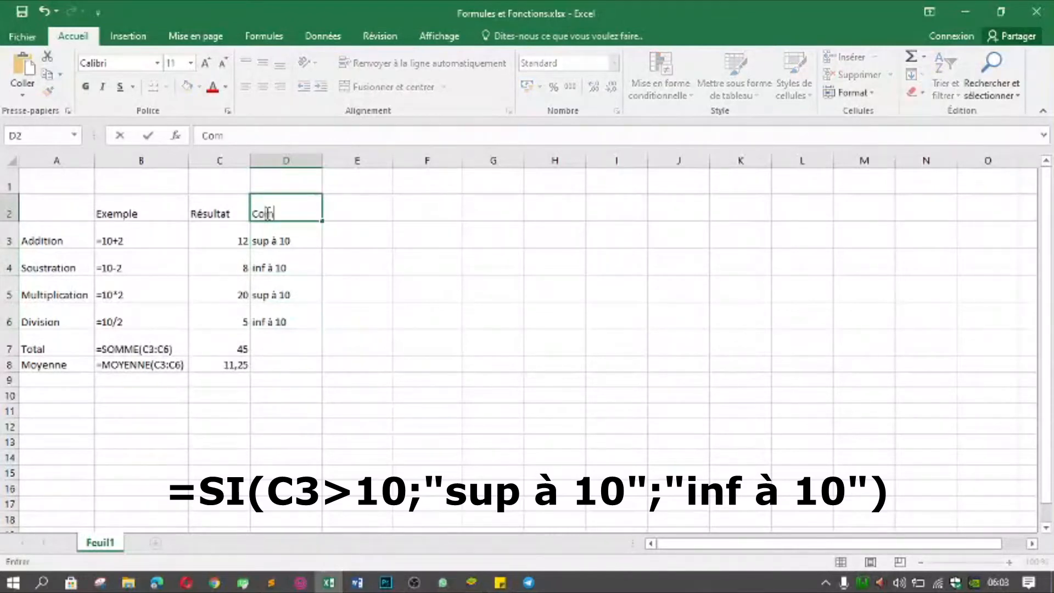
{"action": "type", "text": "pare à"}
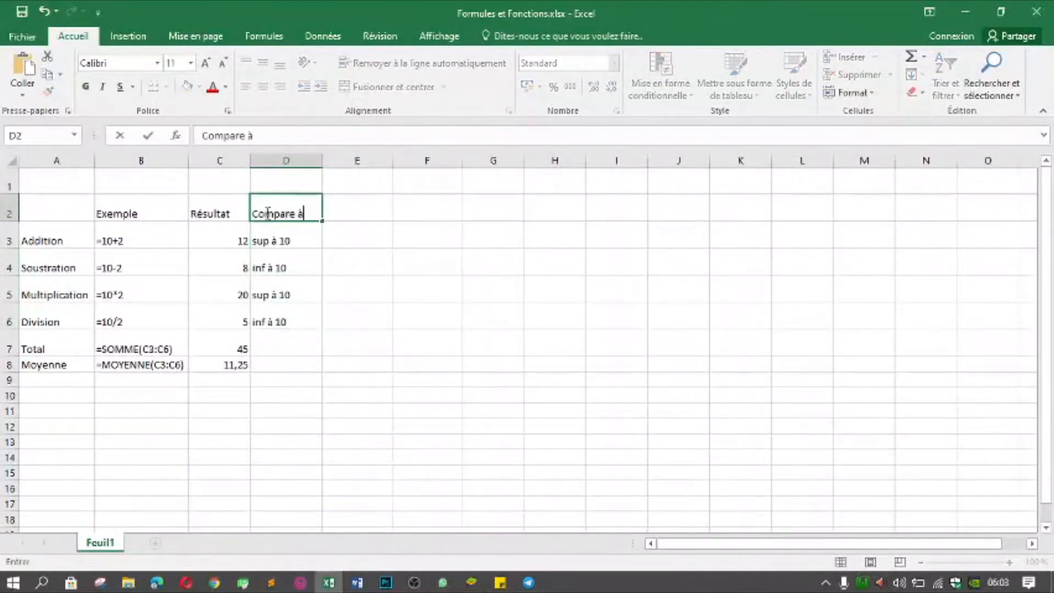
{"action": "type", "text": " 10"}
{"action": "left_click", "coordinate": [308, 214]}
{"action": "type", "text": "r"}
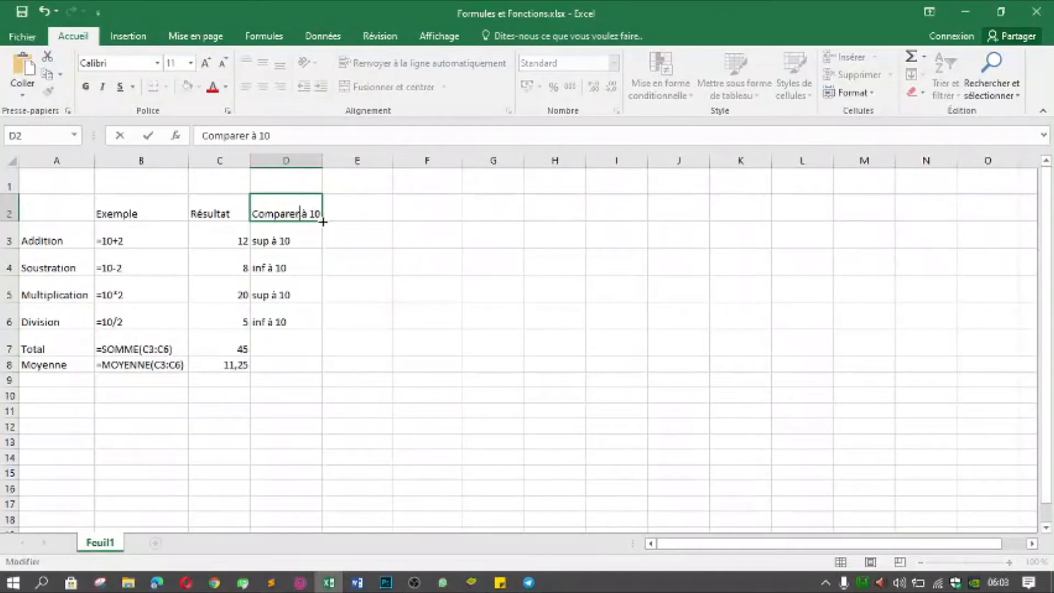
Copy the D2 header into E2 and change its text to "Comparer à M".
{"action": "left_click_drag", "start_coordinate": [323, 221], "coordinate": [387, 215]}
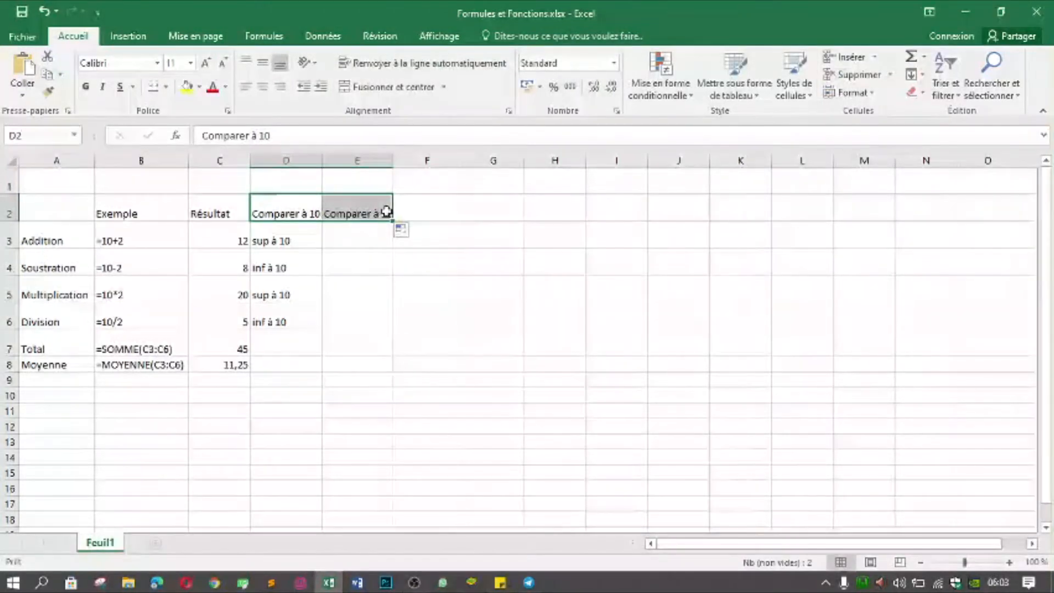
{"action": "left_click", "coordinate": [386, 211]}
{"action": "double_click", "coordinate": [387, 212]}
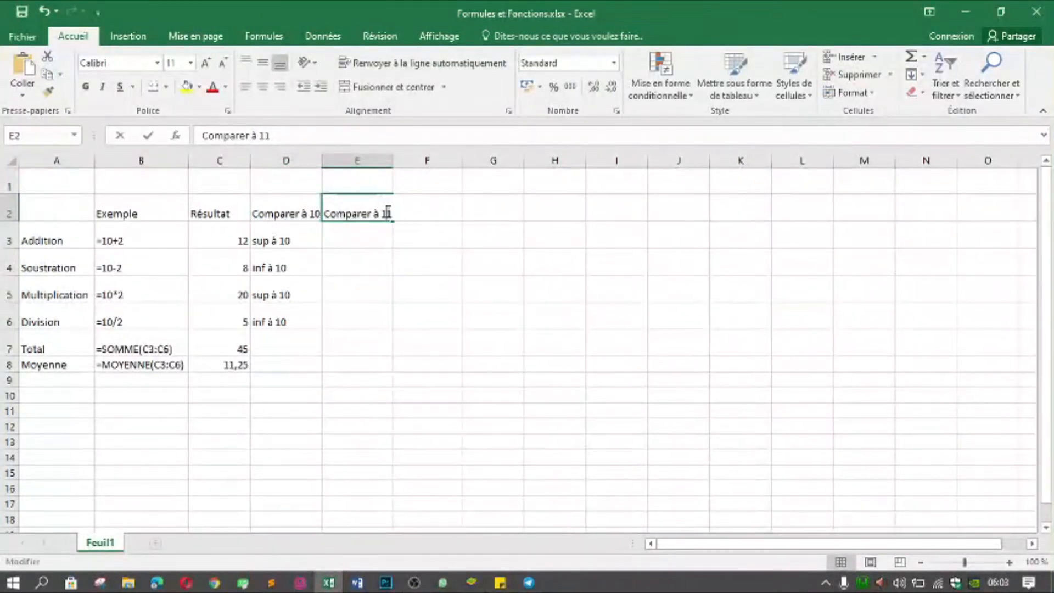
{"action": "key", "text": "BackSpace"}
{"action": "key", "text": "BackSpace"}
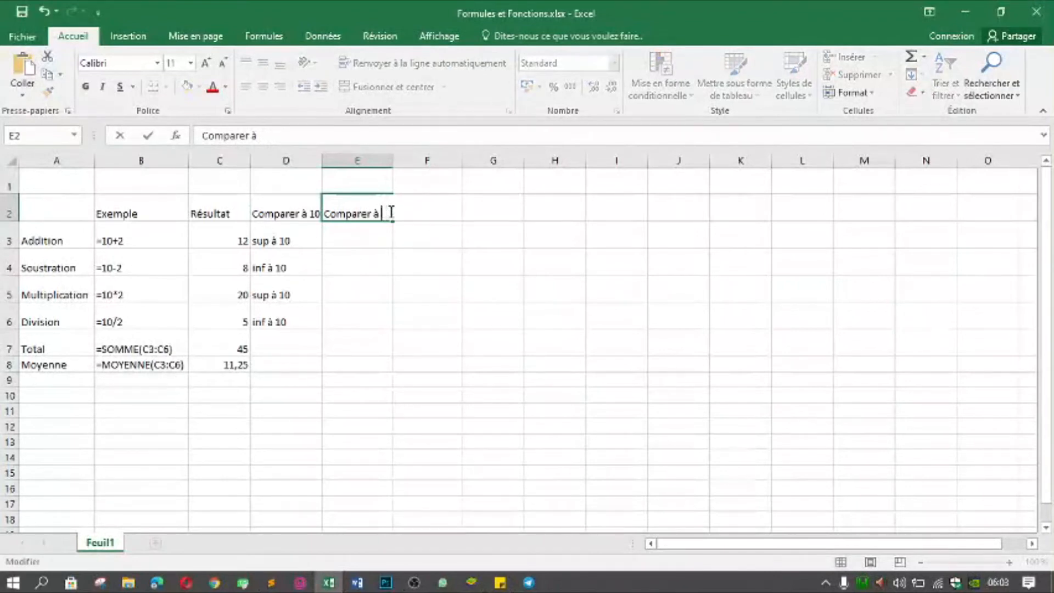
{"action": "type", "text": "M"}
{"action": "left_click", "coordinate": [228, 367]}
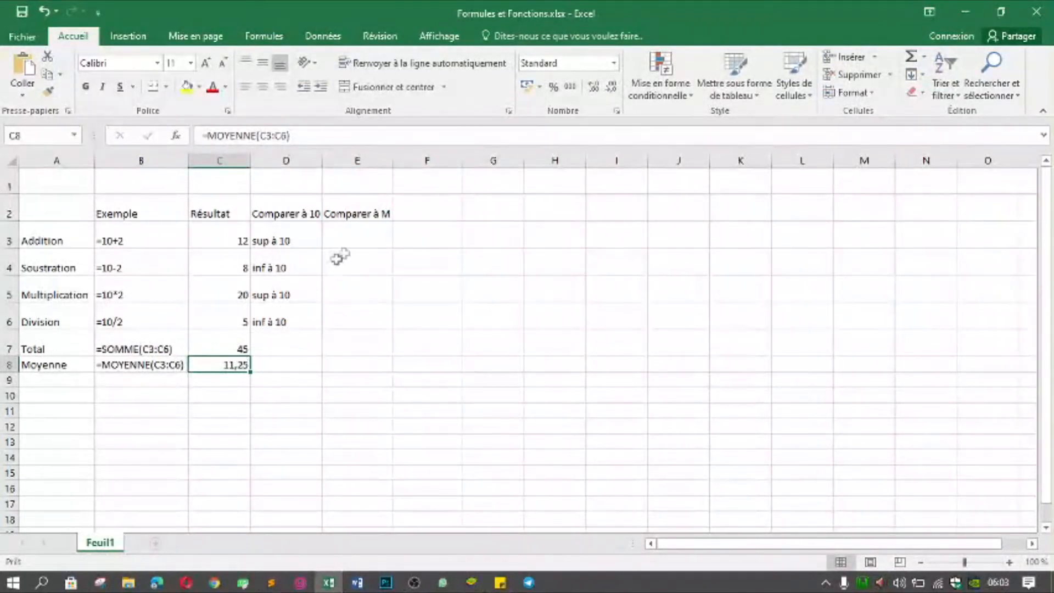
Start an SI formula in cell E3 with the logical test C3>C8.
{"action": "left_click", "coordinate": [368, 236]}
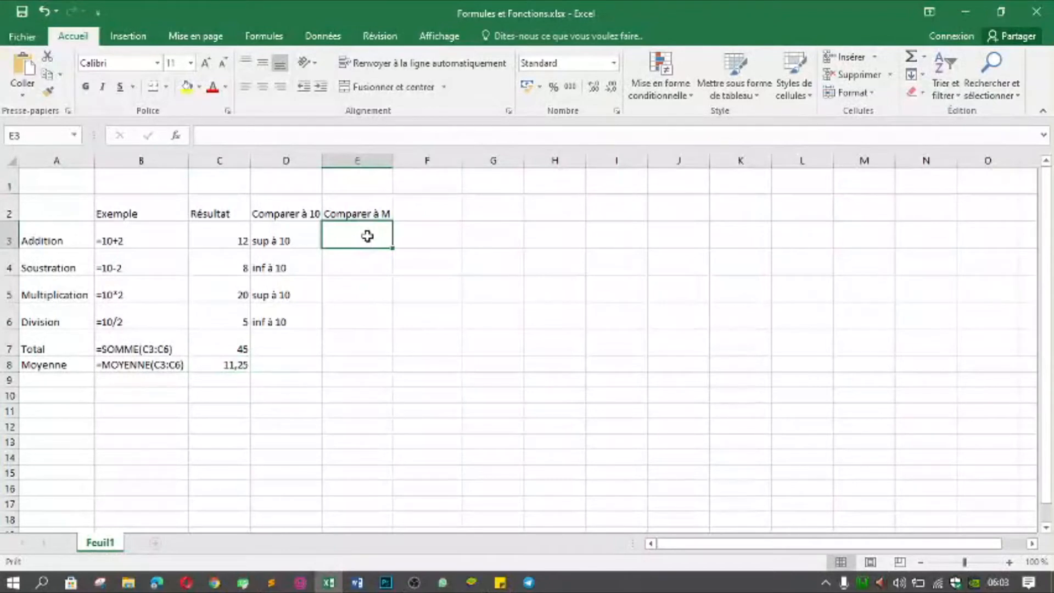
{"action": "type", "text": "+"}
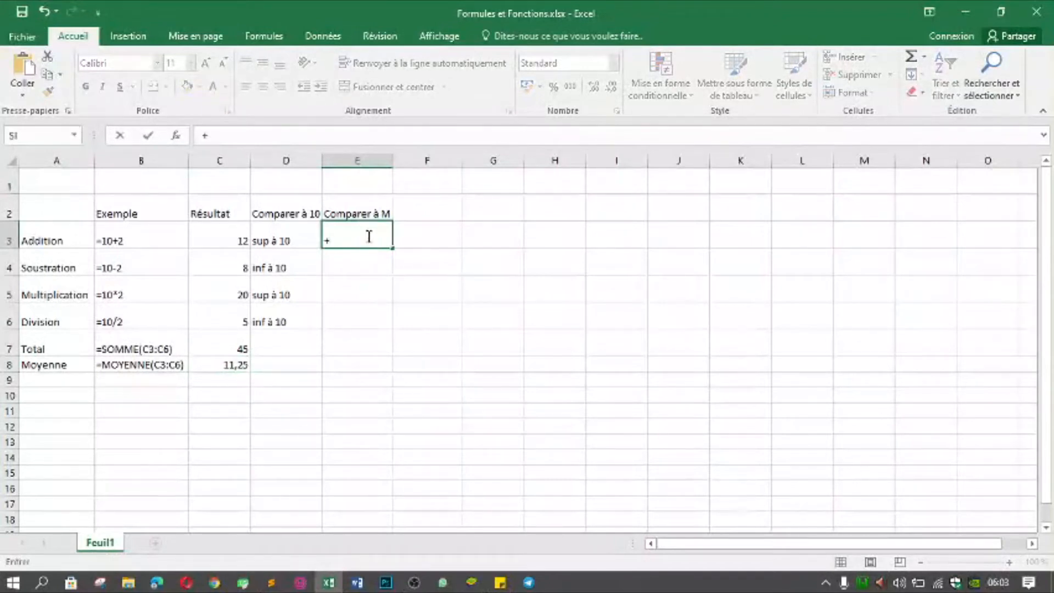
{"action": "key", "text": "BackSpace"}
{"action": "type", "text": "=SI"}
{"action": "double_click", "coordinate": [376, 260]}
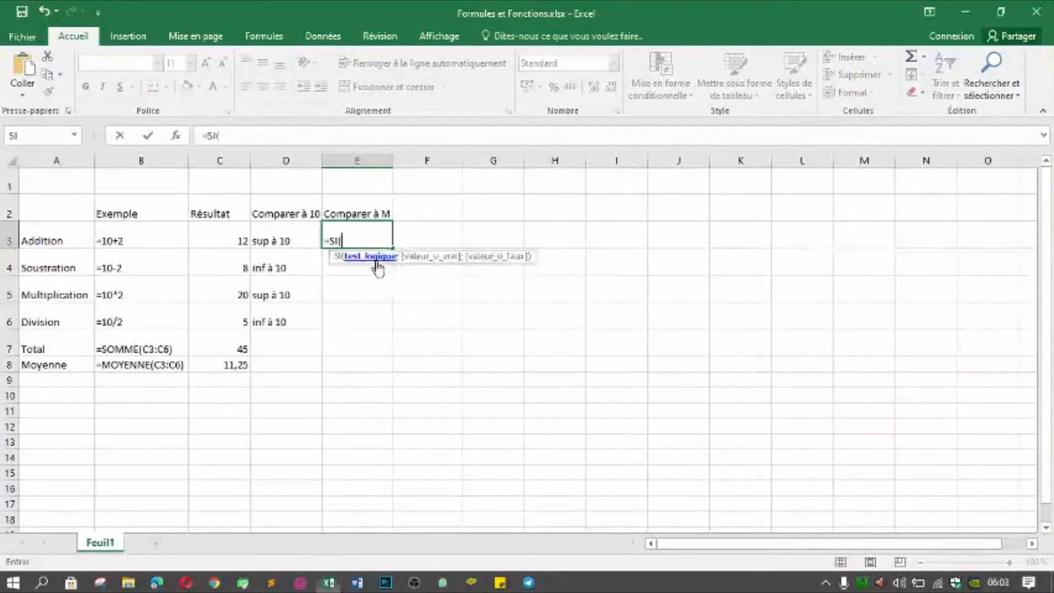
{"action": "left_click", "coordinate": [239, 241]}
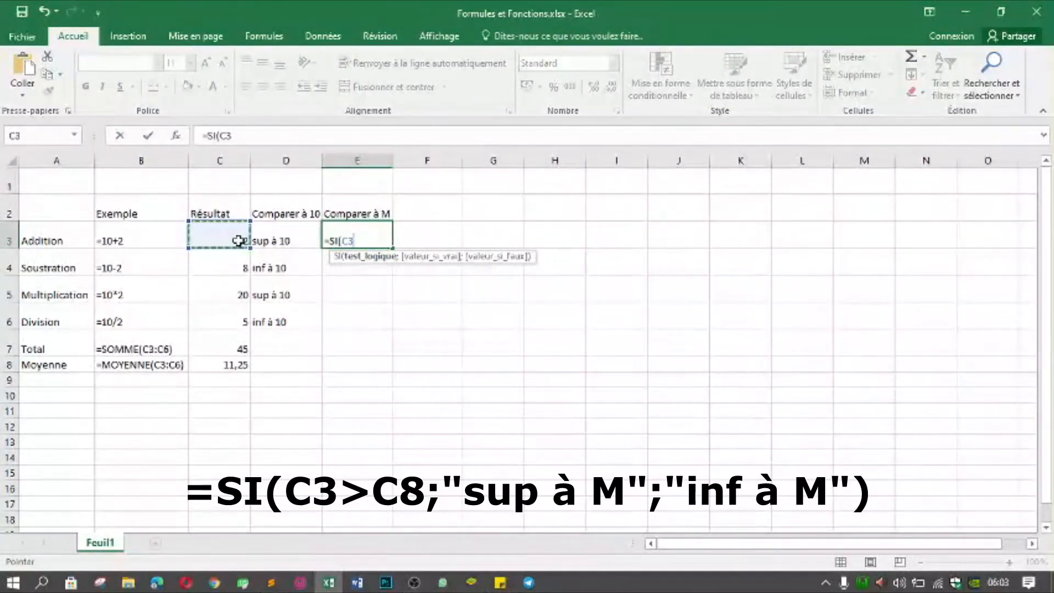
{"action": "type", "text": ">"}
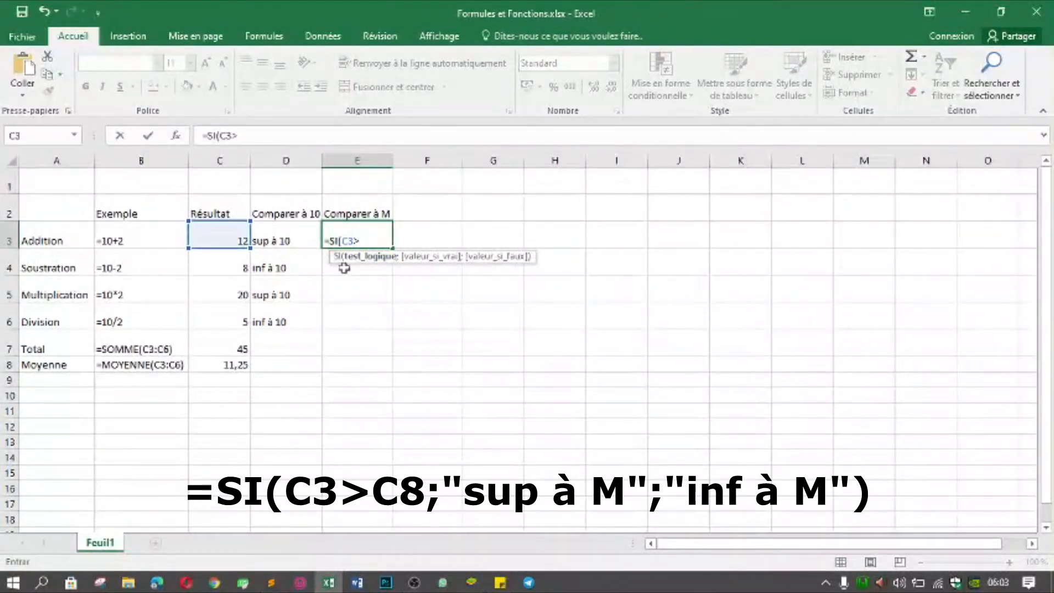
{"action": "left_click", "coordinate": [236, 365]}
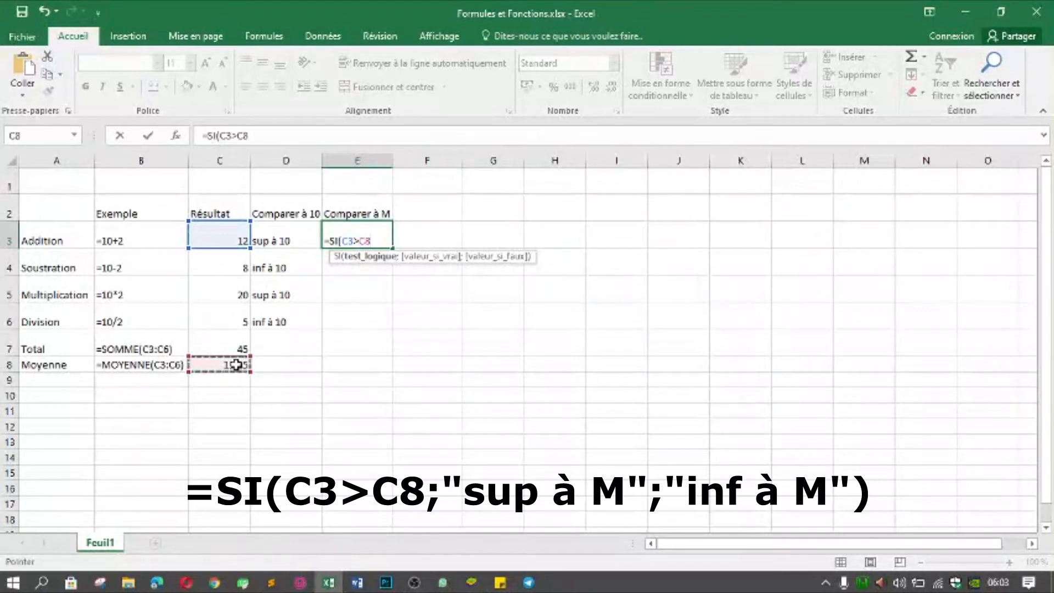
{"action": "type", "text": ";"}
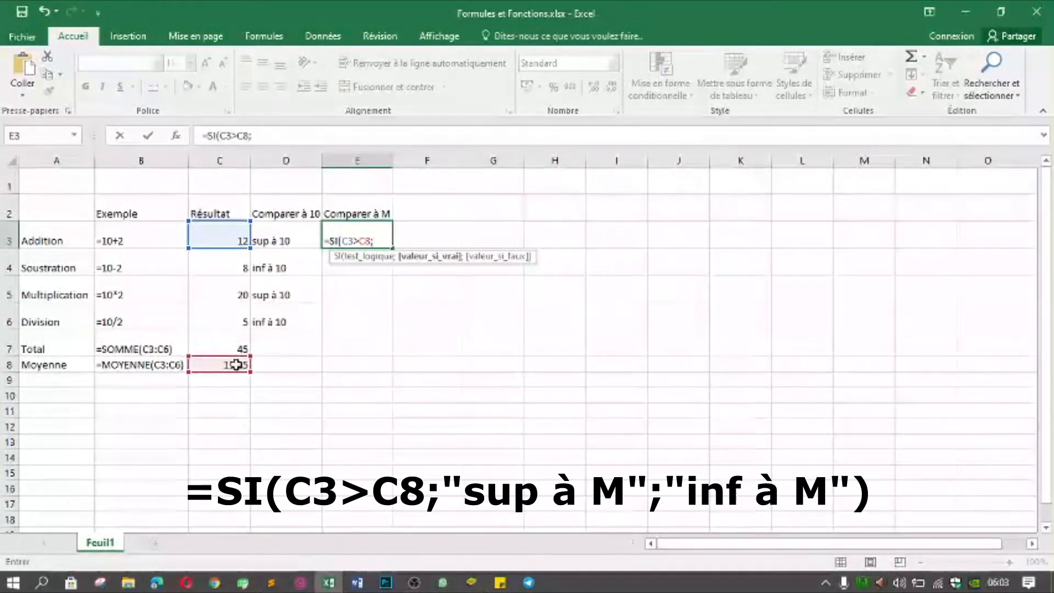
Complete the E3 formula with "sup à M" if true and "inf à M" if false, and reselect the cell.
{"action": "type", "text": "su"}
{"action": "key", "text": "BackSpace"}
{"action": "key", "text": "BackSpace"}
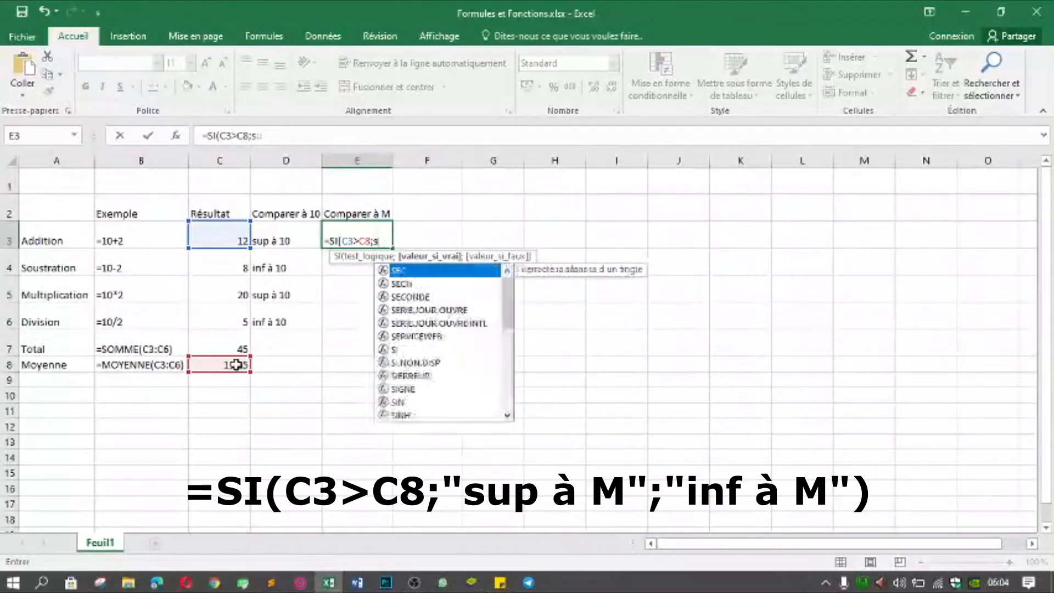
{"action": "type", "text": "\"su"}
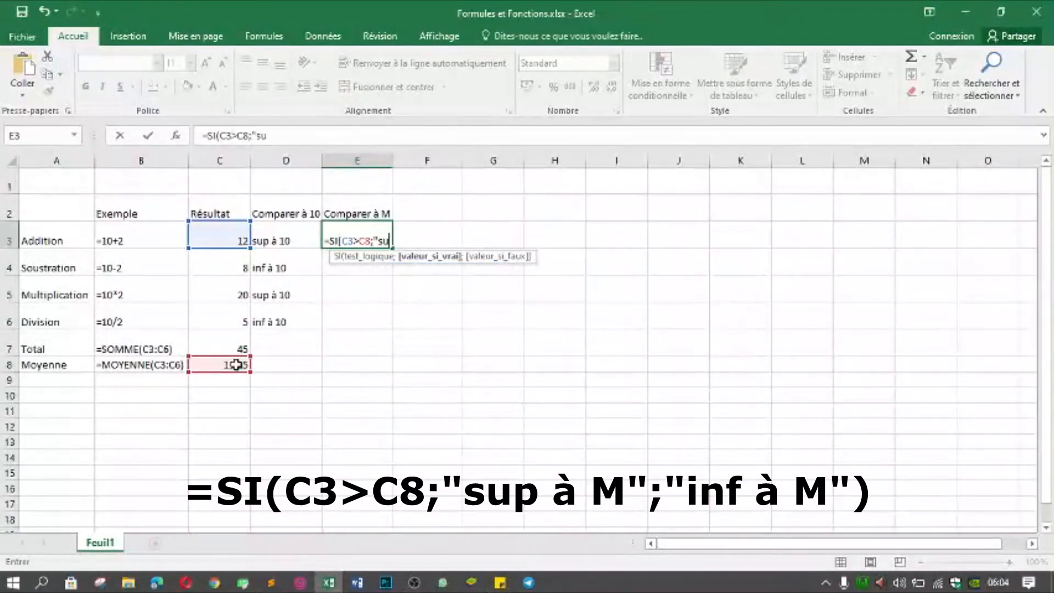
{"action": "type", "text": "p à M\";"}
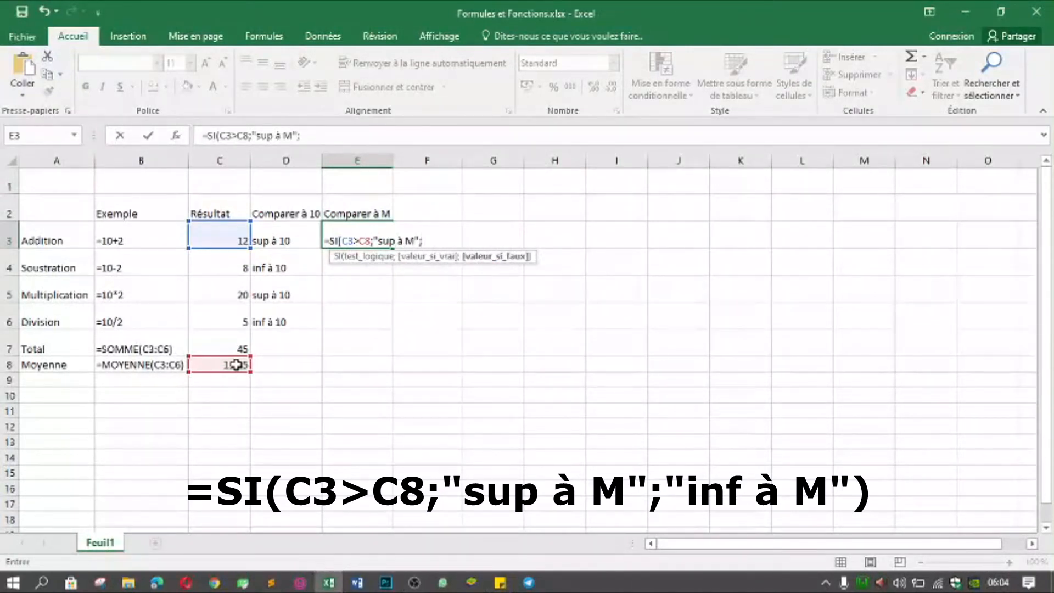
{"action": "type", "text": "i"}
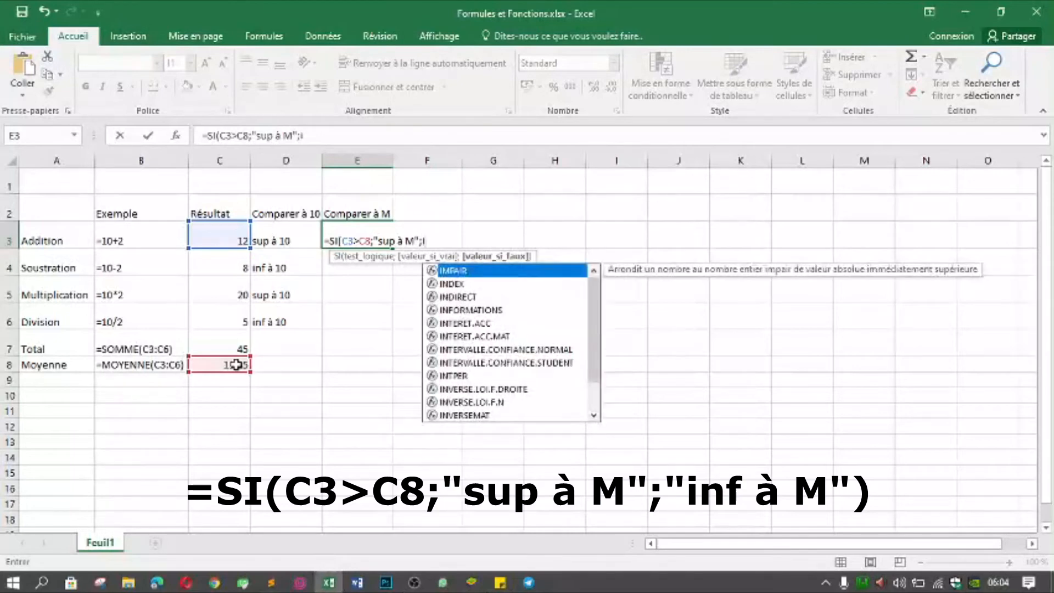
{"action": "key", "text": "BackSpace"}
{"action": "type", "text": "\"inf"}
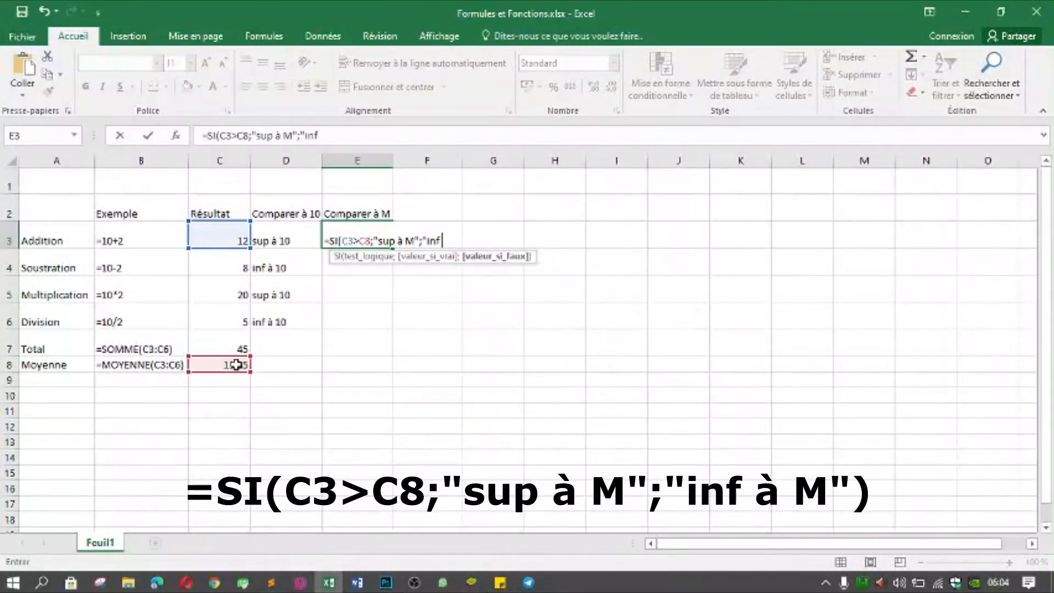
{"action": "type", "text": " à M"}
{"action": "key", "text": "Return"}
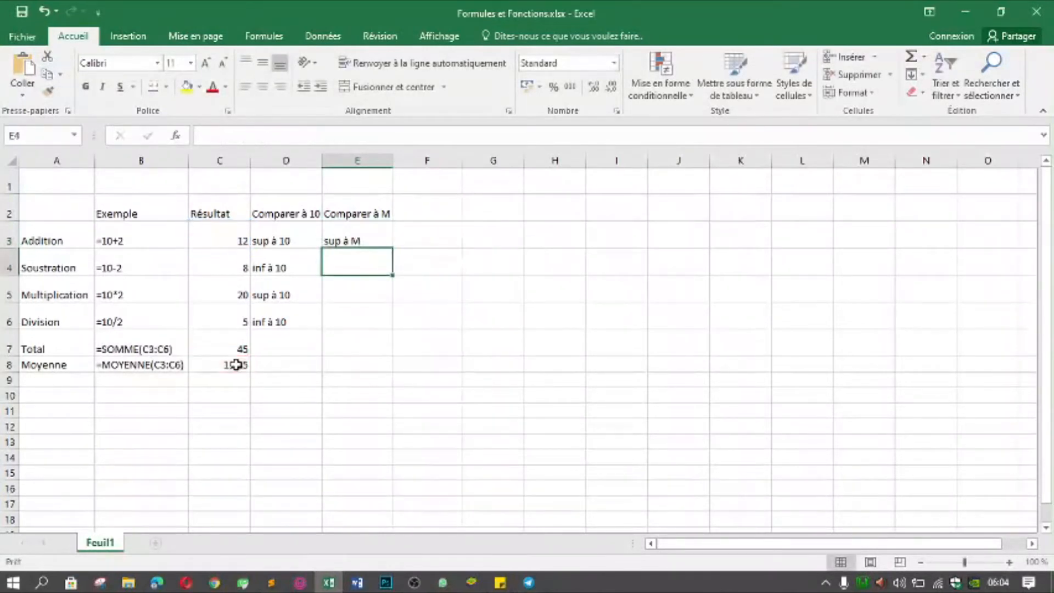
{"action": "left_click", "coordinate": [372, 240]}
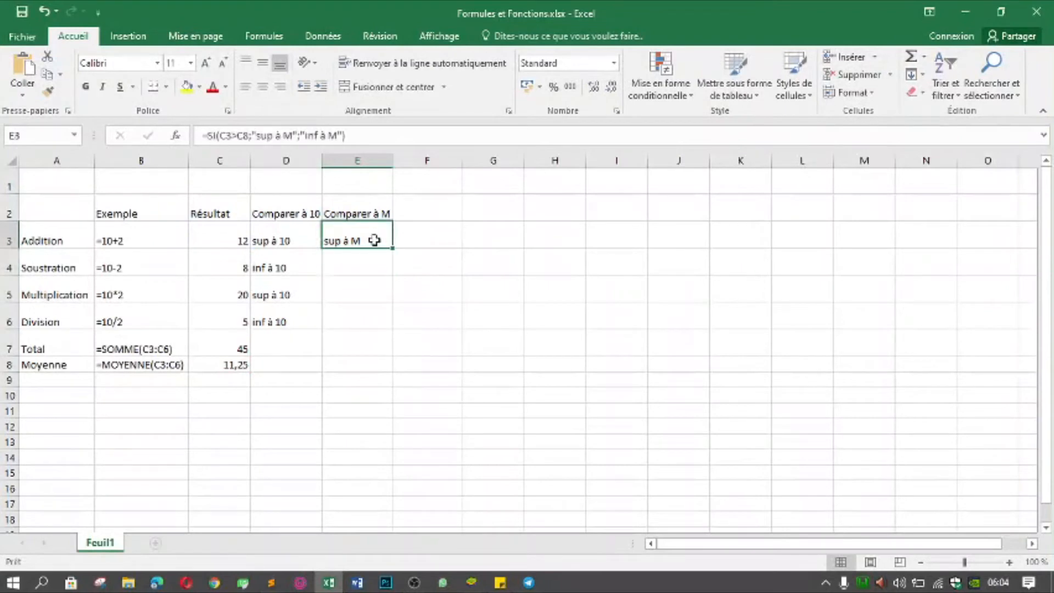
Try filling the E3 formula down to E6 and inspect the formulas in E5 and E3.
{"action": "left_click_drag", "start_coordinate": [387, 245], "coordinate": [384, 325]}
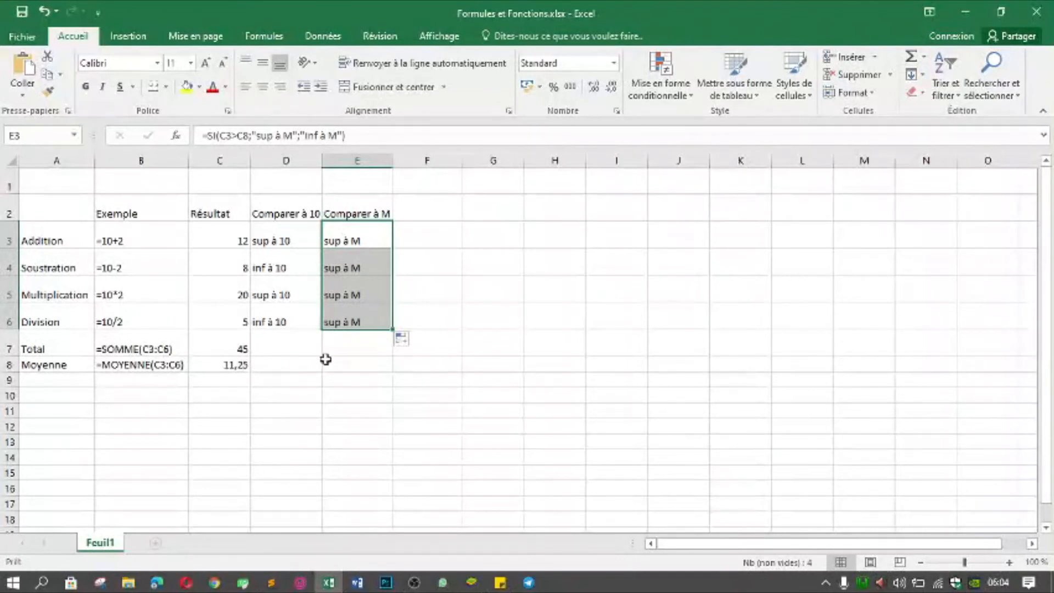
{"action": "left_click", "coordinate": [367, 287]}
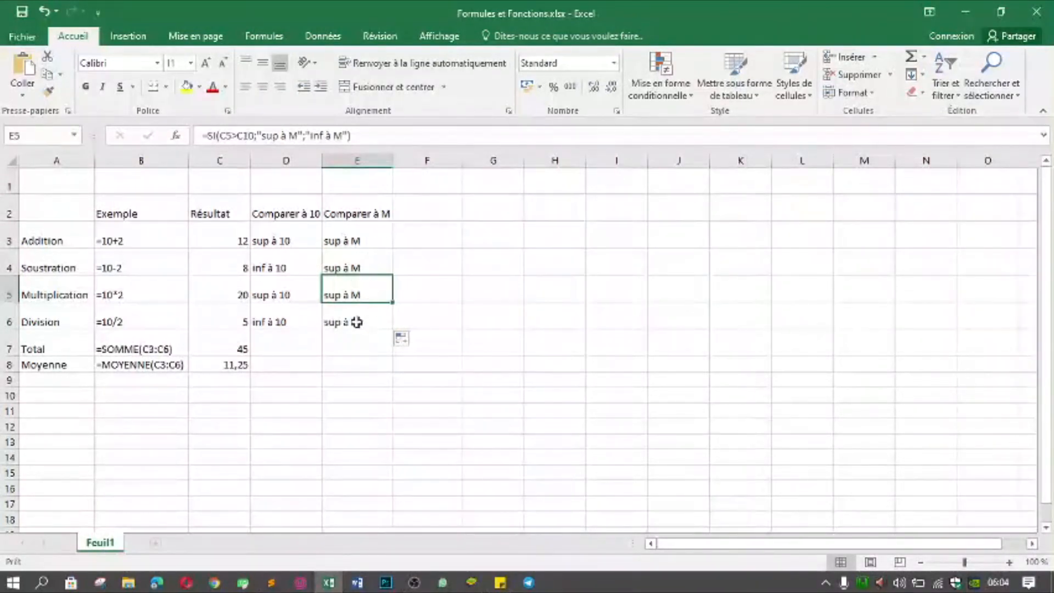
{"action": "left_click", "coordinate": [358, 242]}
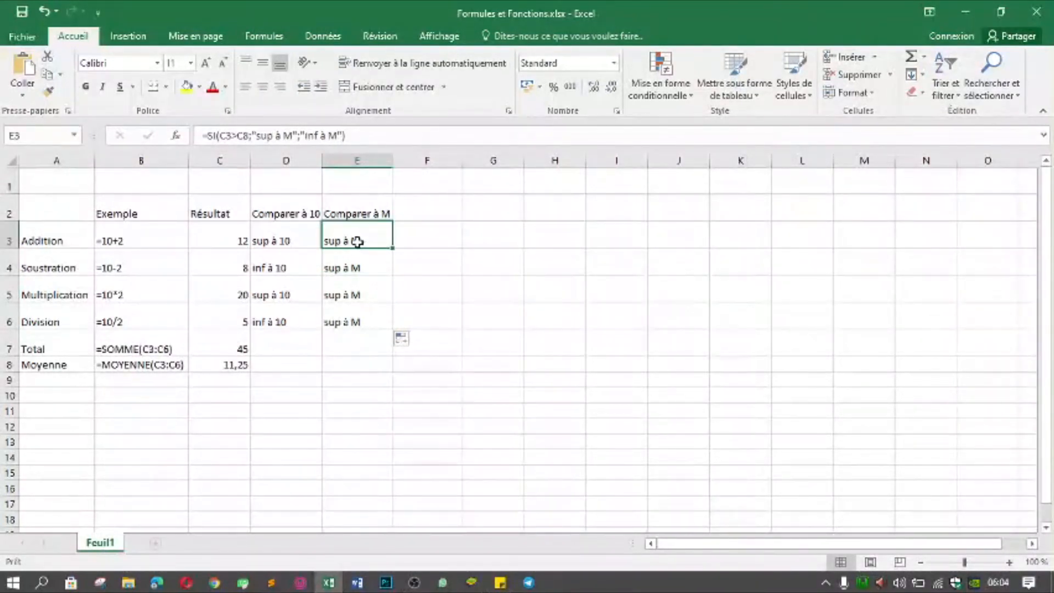
Make the average cell reference in the E3 formula absolute by changing it to $C$8.
{"action": "double_click", "coordinate": [358, 242]}
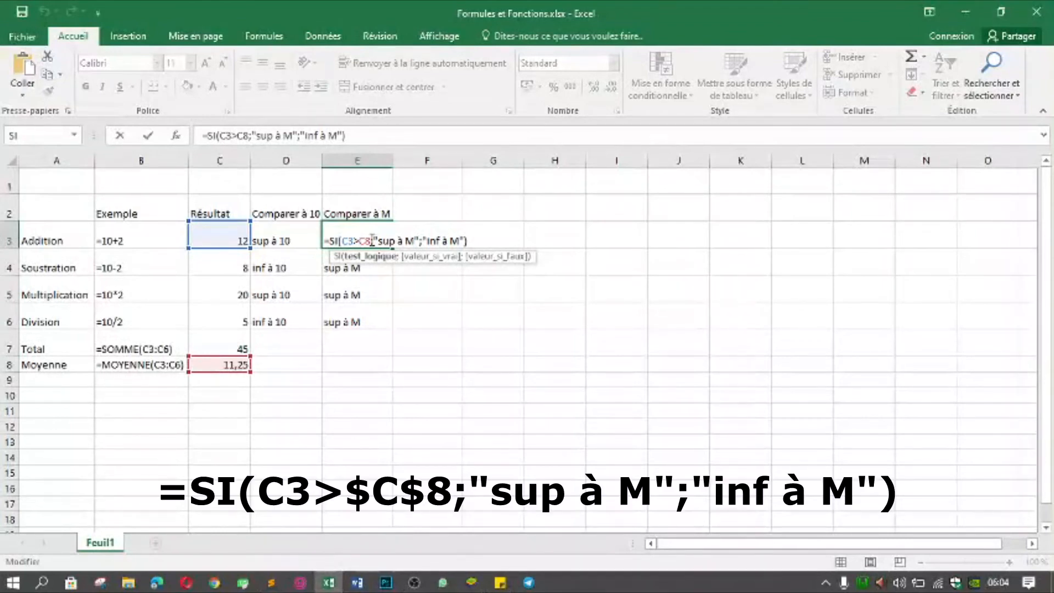
{"action": "type", "text": "$C"}
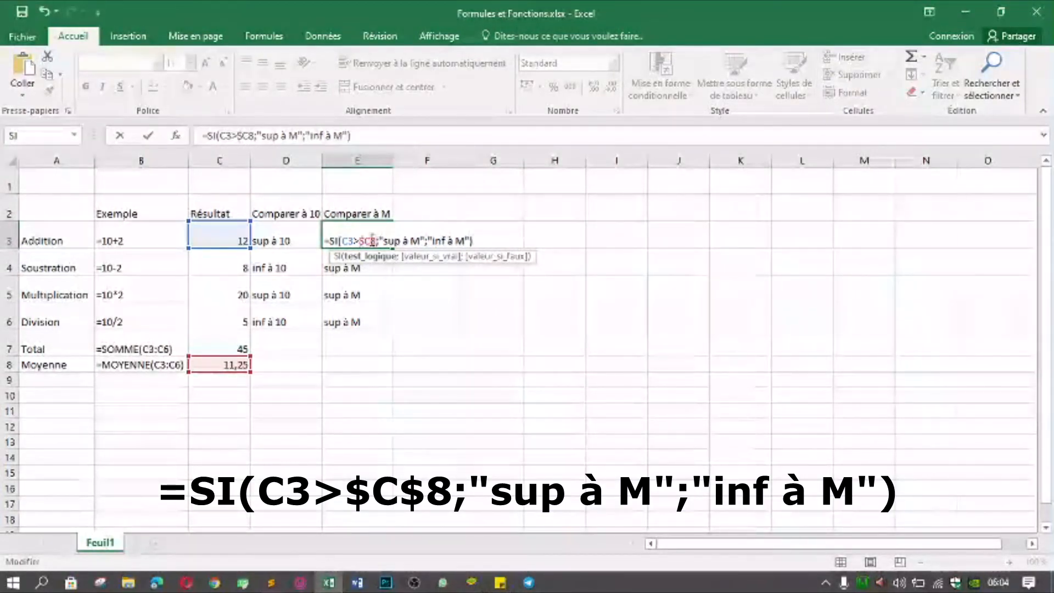
{"action": "type", "text": "$"}
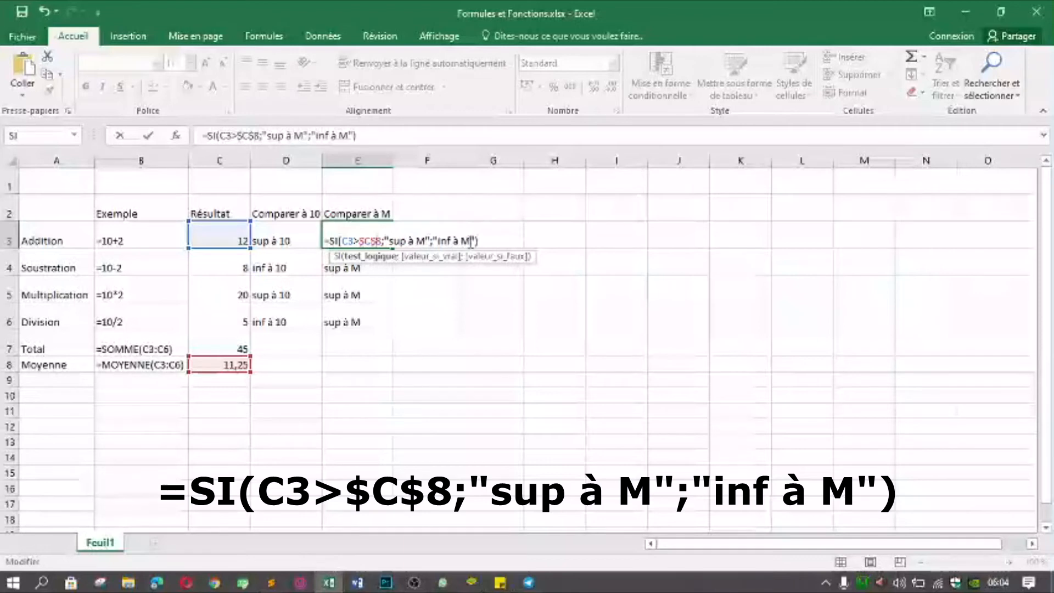
{"action": "key", "text": "Return"}
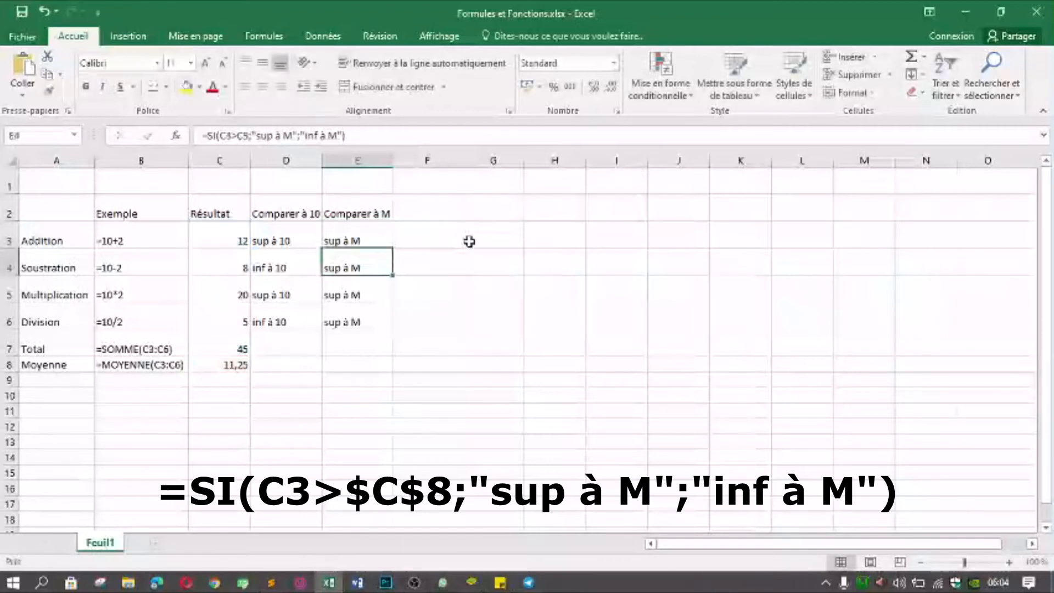
Fill the corrected E3 formula down through E6 and leave the range.
{"action": "left_click", "coordinate": [386, 237]}
{"action": "left_click_drag", "start_coordinate": [392, 248], "coordinate": [388, 325]}
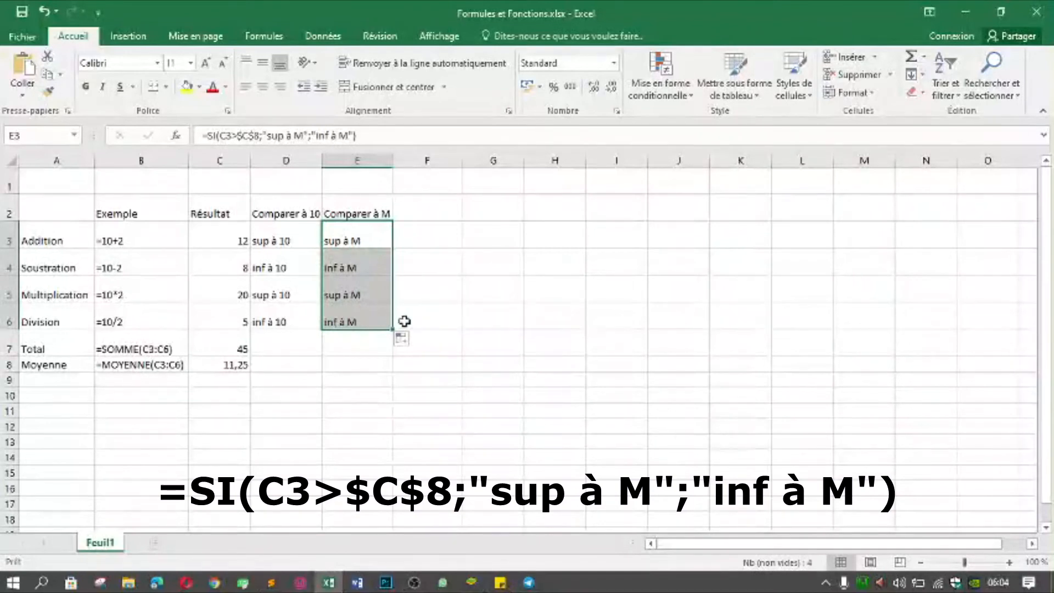
{"action": "left_click", "coordinate": [442, 217]}
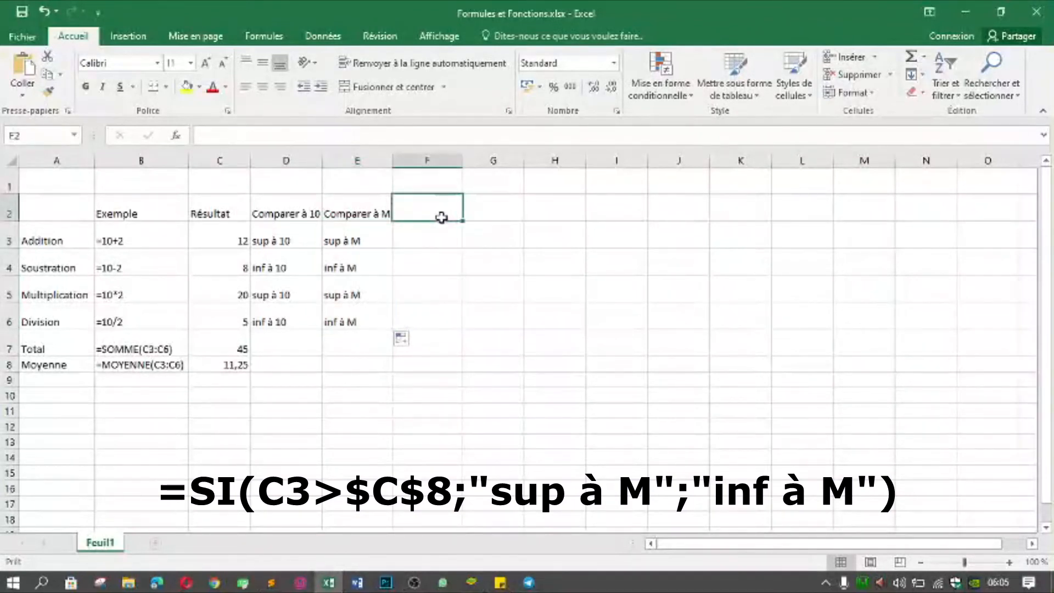
Assign the name M to the average cell C8.
{"action": "left_click", "coordinate": [222, 365]}
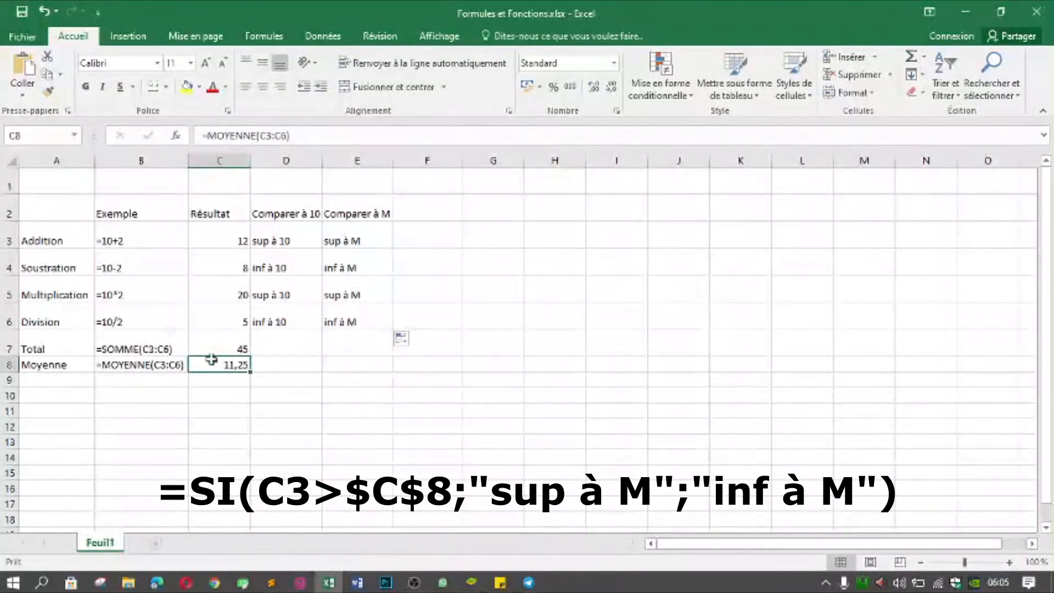
{"action": "left_click", "coordinate": [15, 136]}
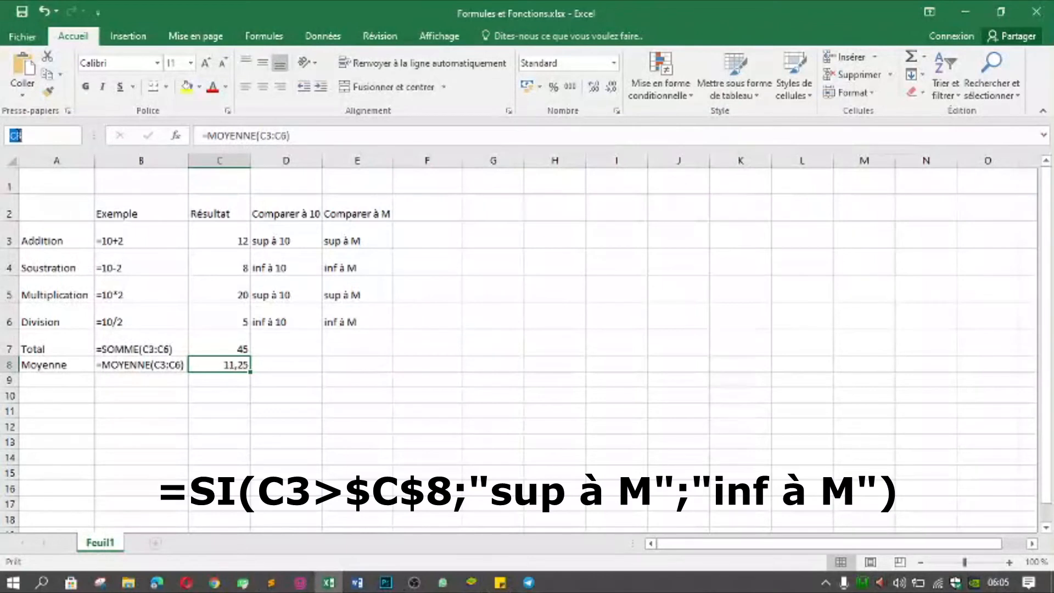
{"action": "type", "text": "M"}
Enter the column header "Comparer à M" in cell F2.
{"action": "left_click", "coordinate": [400, 213]}
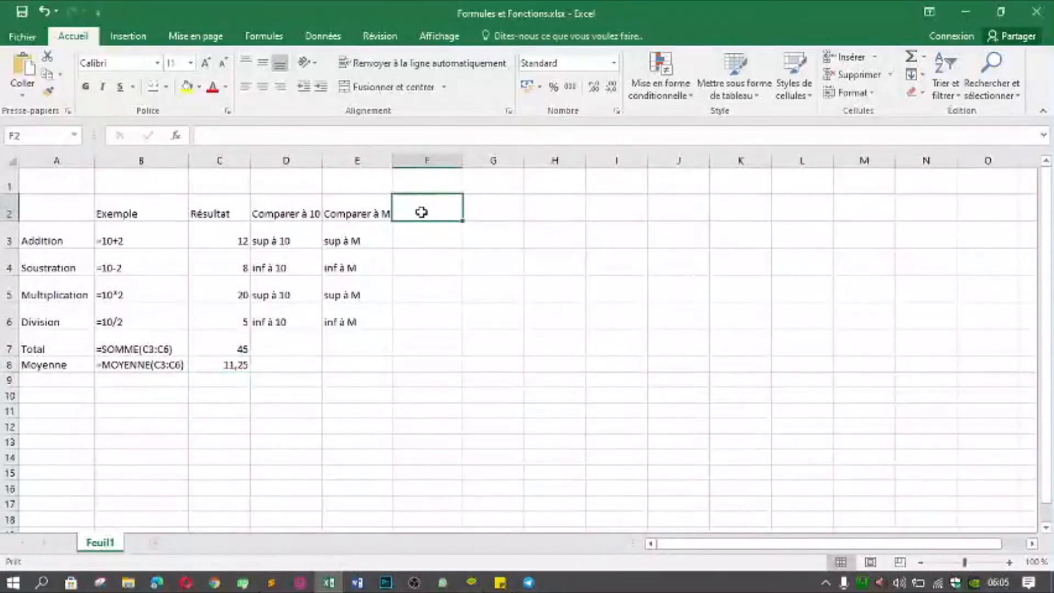
{"action": "type", "text": "Com"}
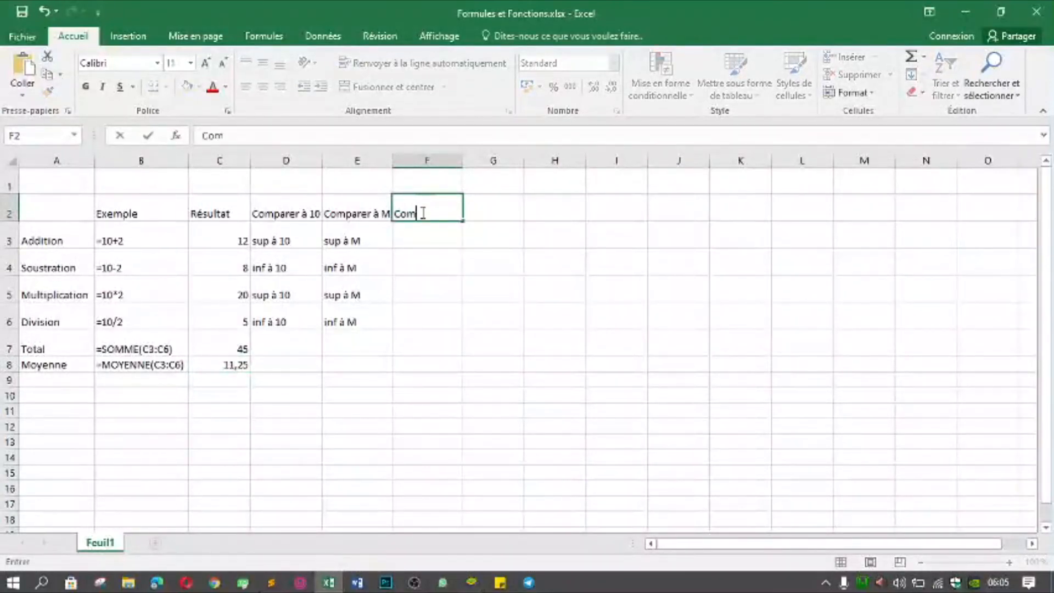
{"action": "type", "text": "parer à "}
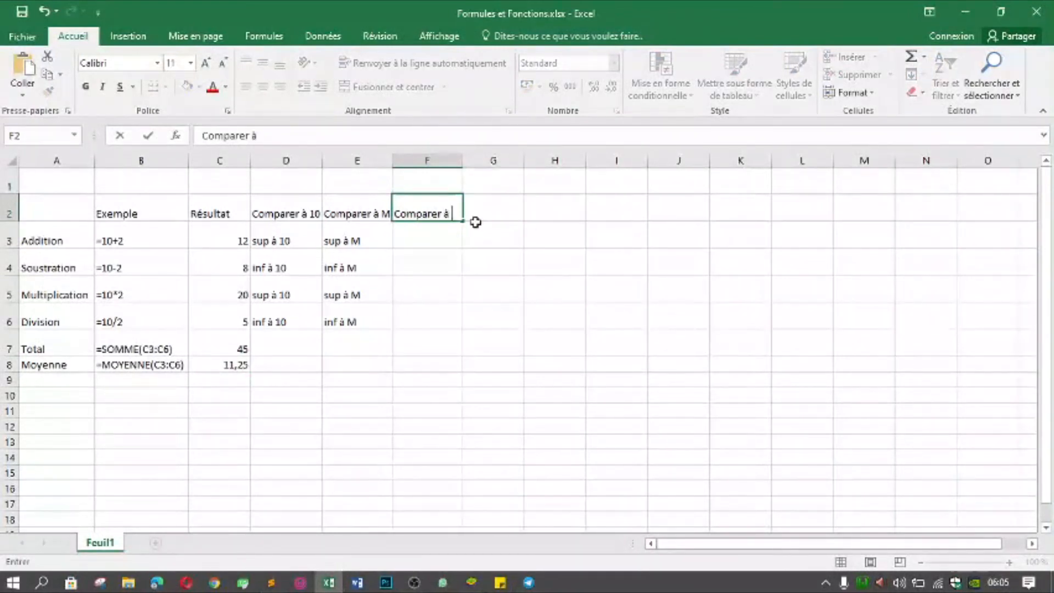
{"action": "type", "text": "M"}
Start an SI formula in cell F3 with the logical test C3>M, using the named average cell.
{"action": "left_click", "coordinate": [437, 235]}
{"action": "type", "text": "=S"}
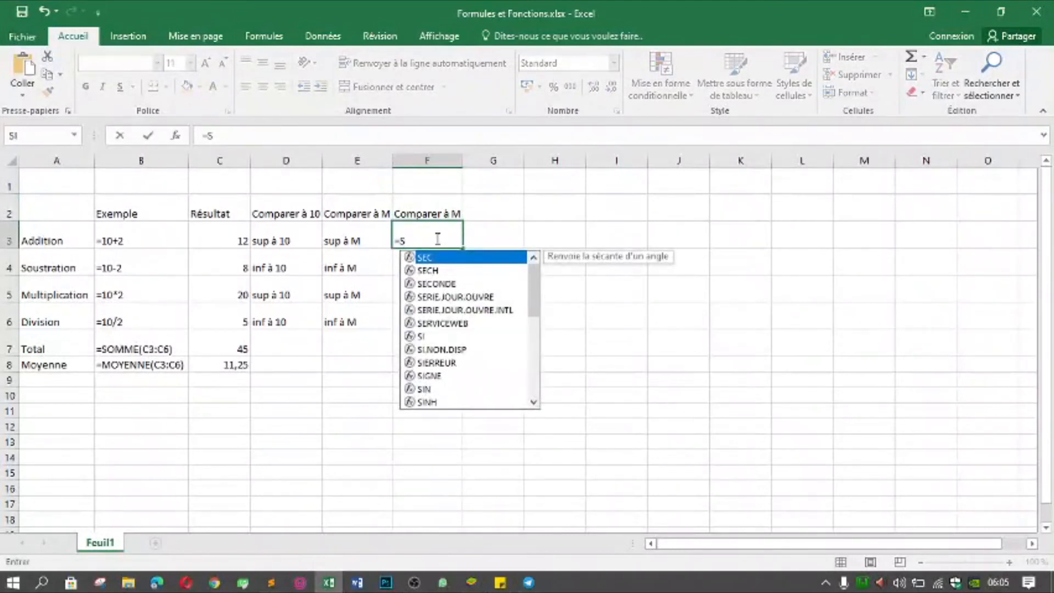
{"action": "type", "text": "I("}
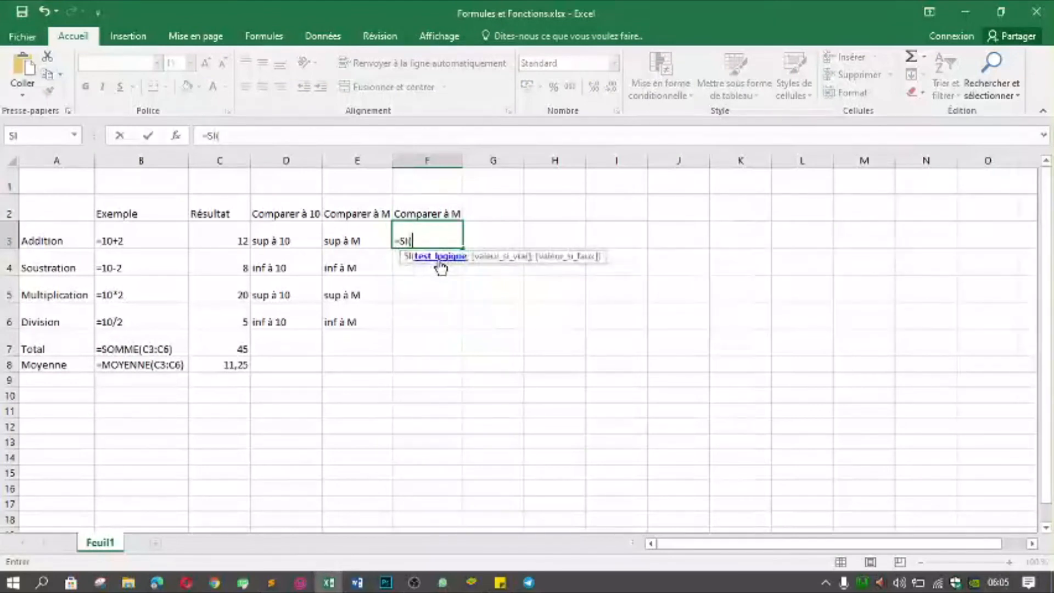
{"action": "left_click", "coordinate": [233, 241]}
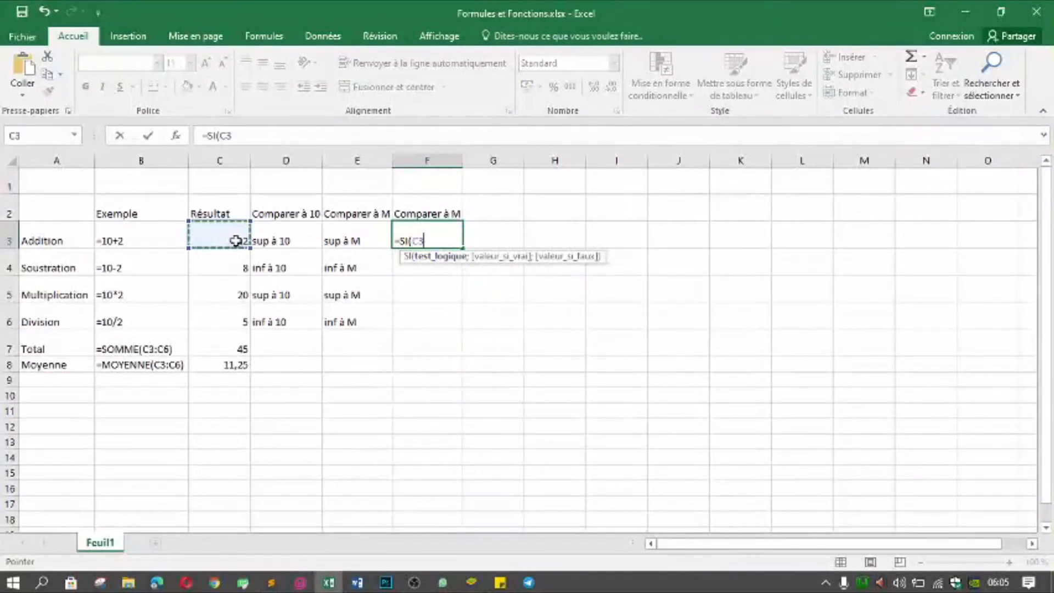
{"action": "type", "text": ">"}
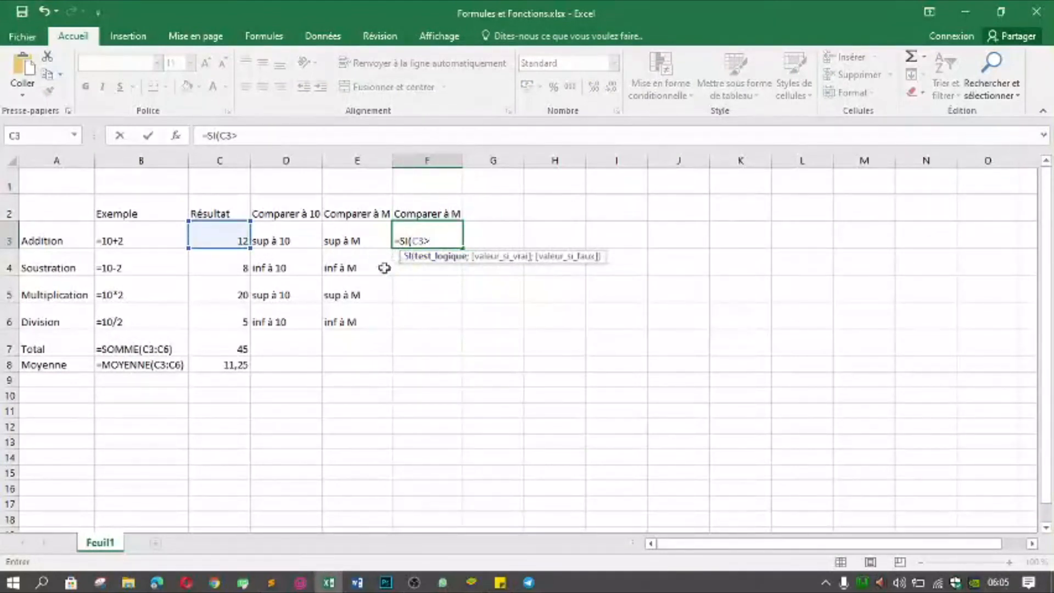
{"action": "left_click", "coordinate": [224, 365]}
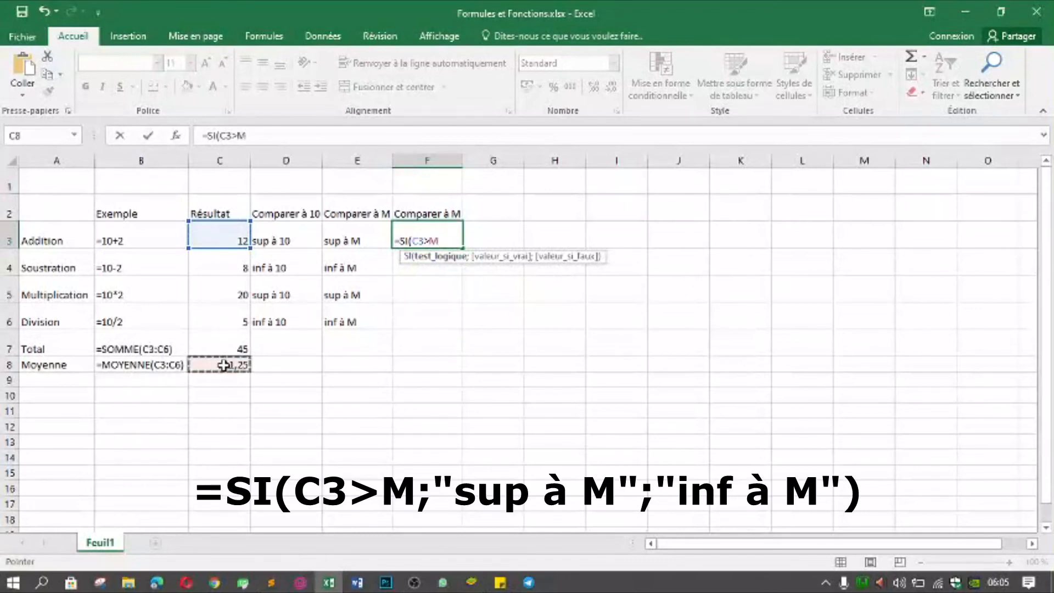
Complete the F3 formula with "Sup à M" if true and "Inf à M" if false, and fill it down to F6.
{"action": "type", "text": ";"}
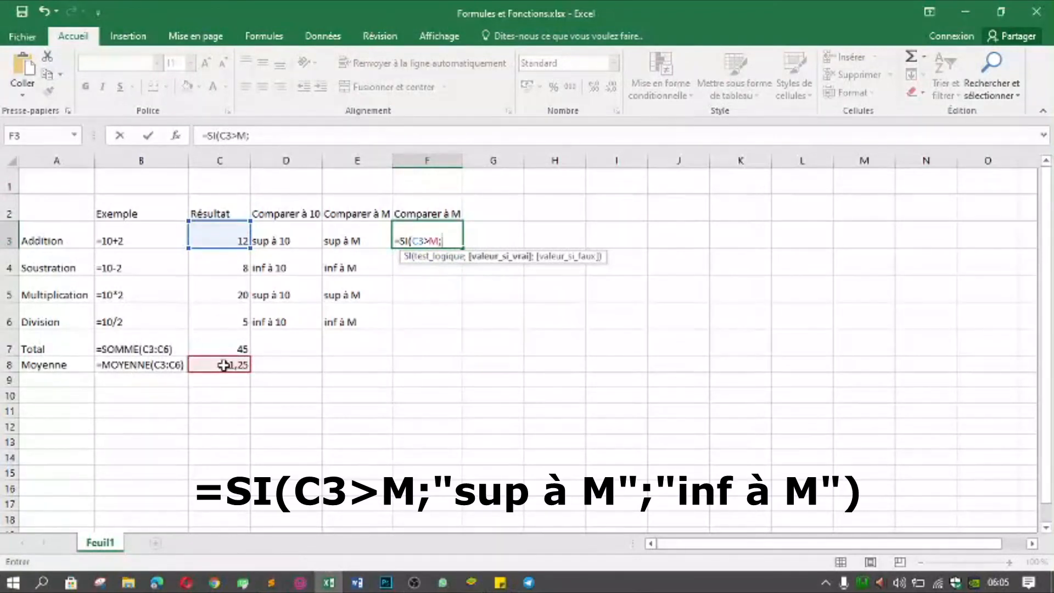
{"action": "type", "text": "\"su"}
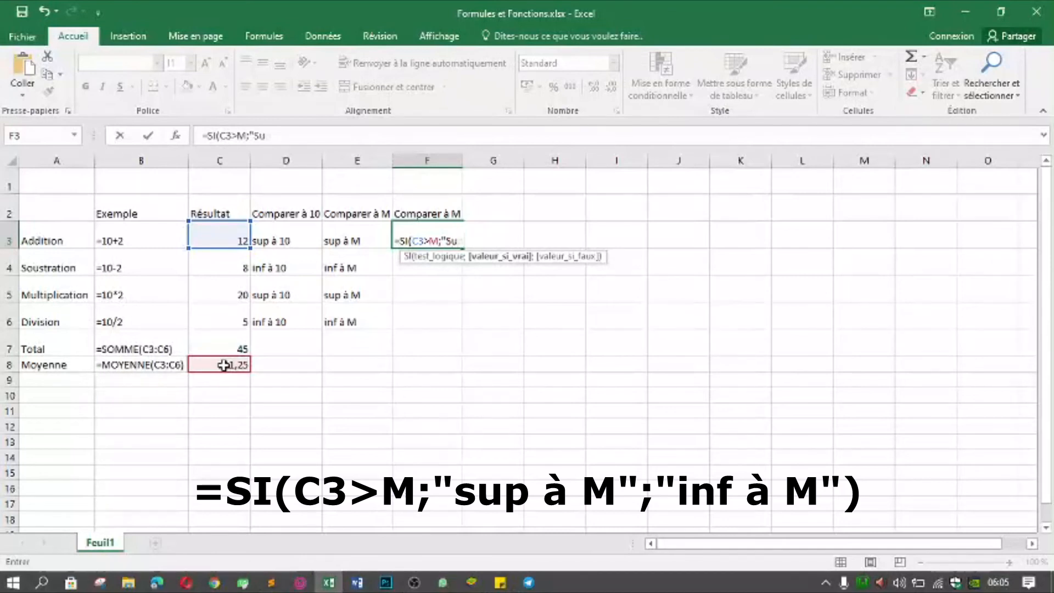
{"action": "type", "text": "p à M"}
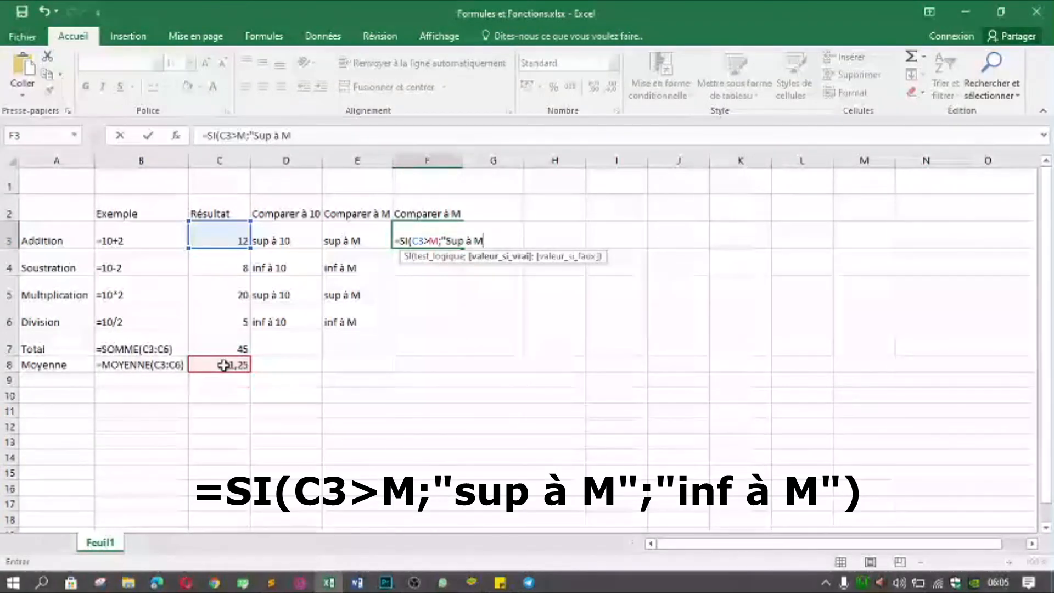
{"action": "type", "text": "\";"}
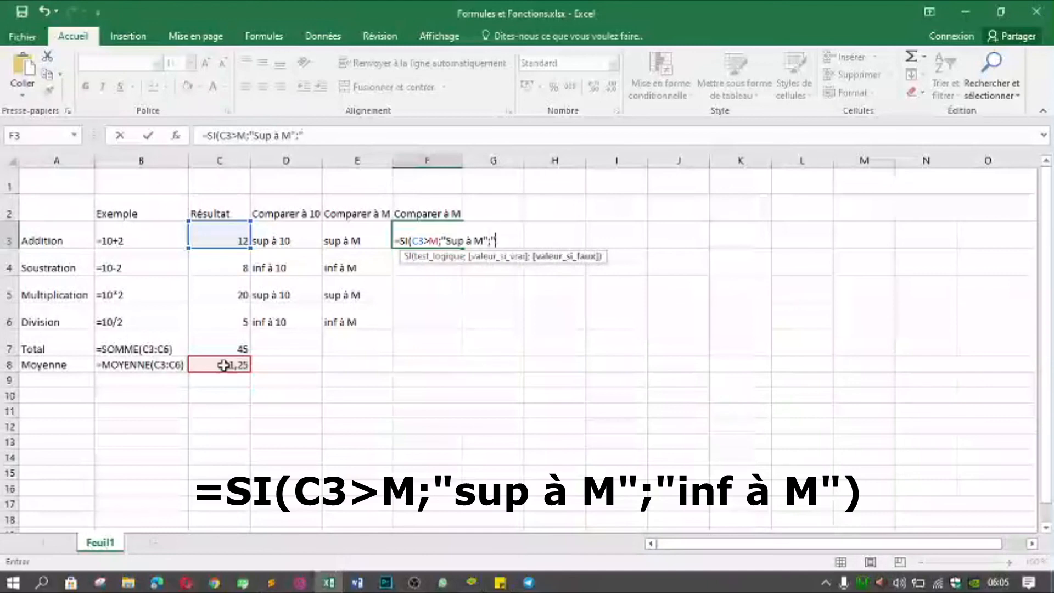
{"action": "type", "text": "Inf à"}
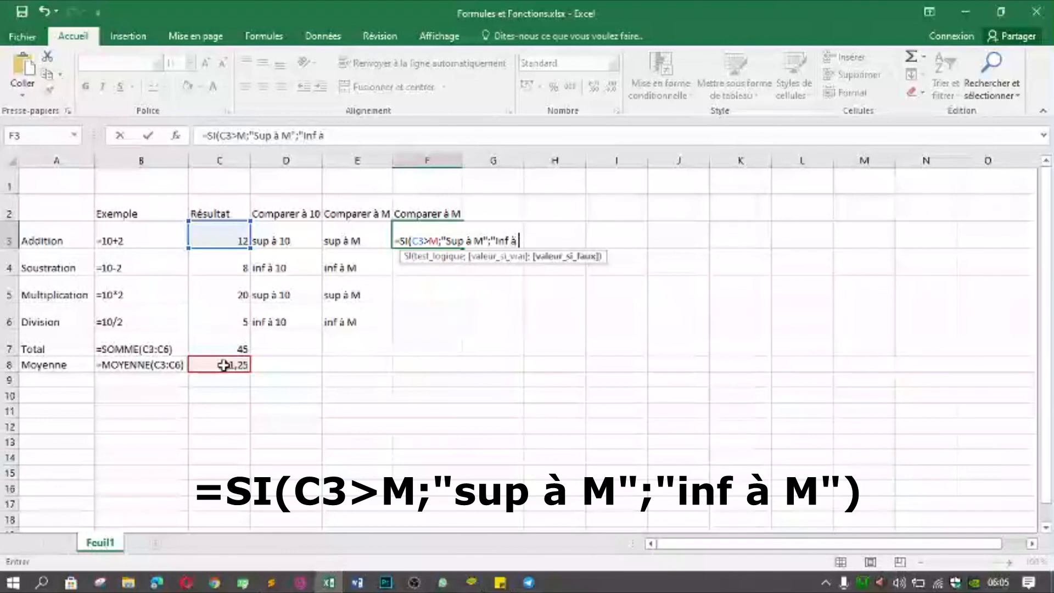
{"action": "type", "text": " M"}
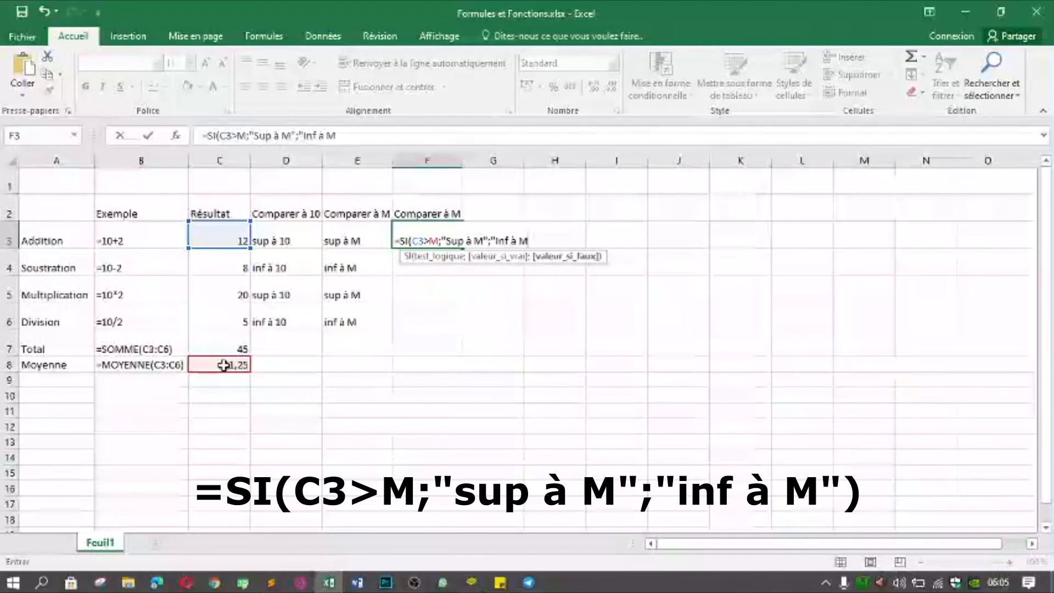
{"action": "type", "text": "\")"}
{"action": "key", "text": "ctrl+Return"}
{"action": "left_click_drag", "start_coordinate": [462, 248], "coordinate": [455, 325]}
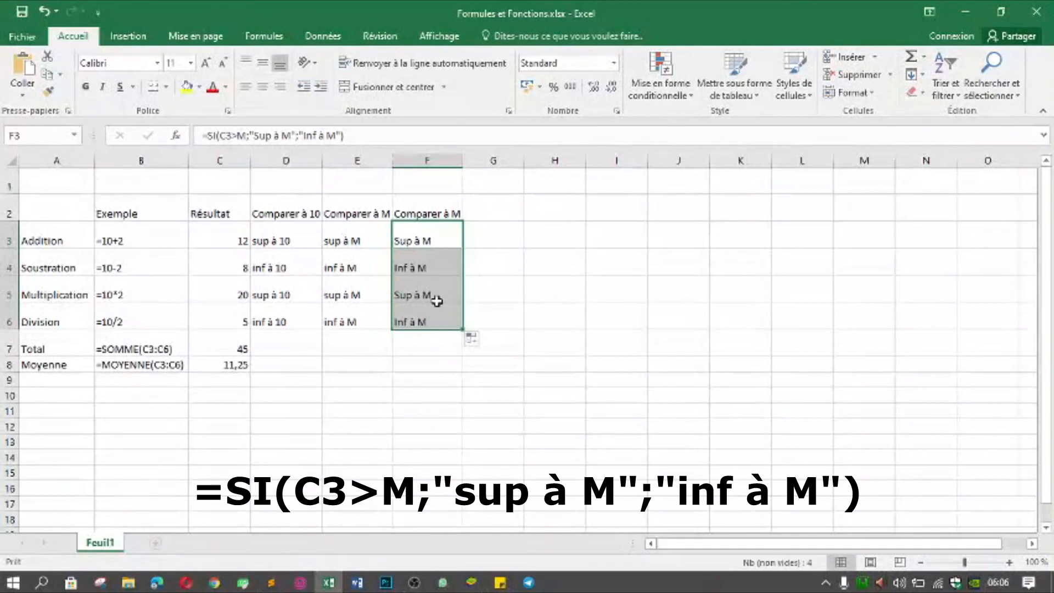